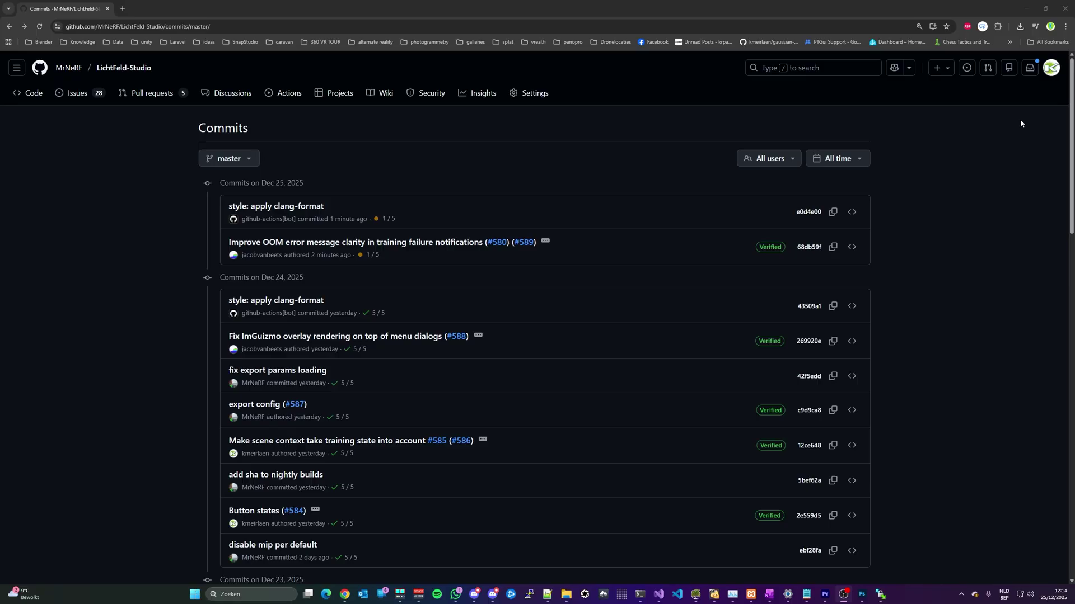
Page to the second page of master commits and scroll down to the Oct 8, 2025 commits
{"action": "scroll", "coordinate": [1071, 77], "scroll_direction": "down", "scroll_amount": 5}
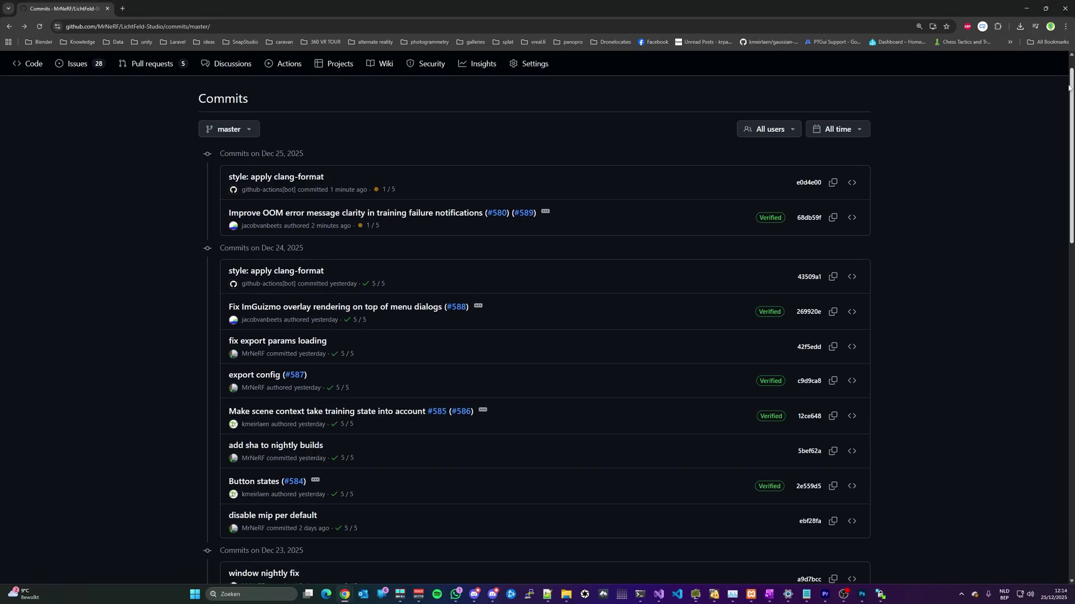
{"action": "scroll", "coordinate": [1066, 324], "scroll_direction": "down", "scroll_amount": 8}
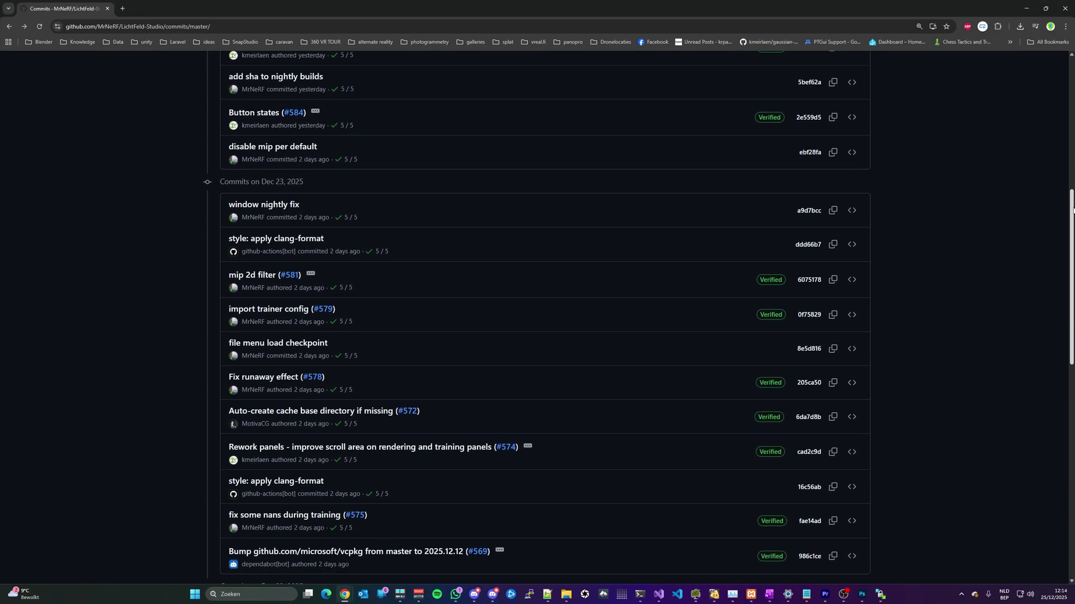
{"action": "scroll", "coordinate": [1066, 324], "scroll_direction": "down", "scroll_amount": 5}
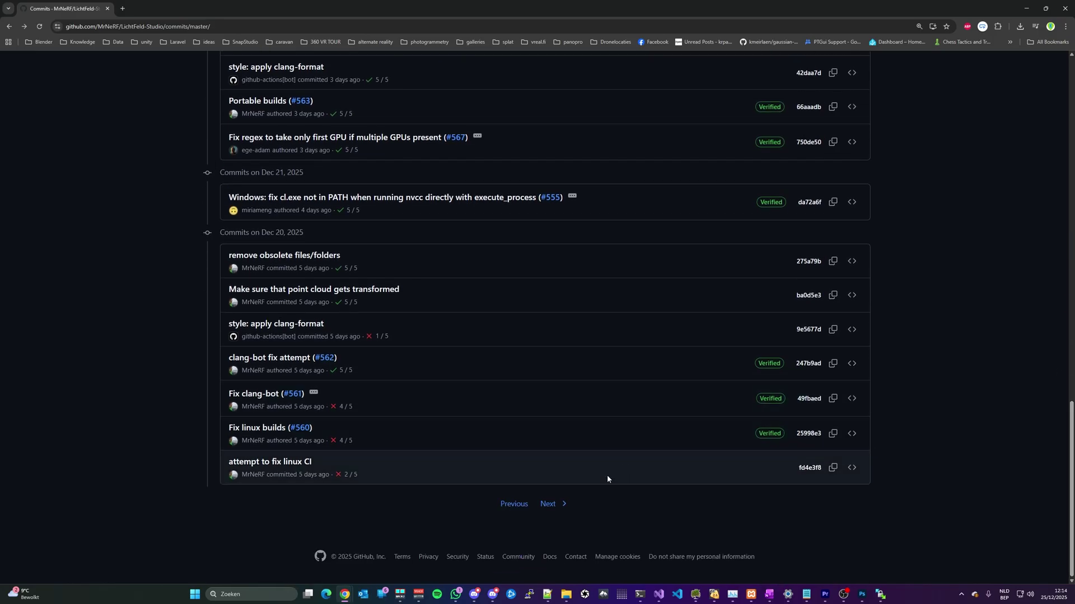
{"action": "left_click", "coordinate": [547, 504]}
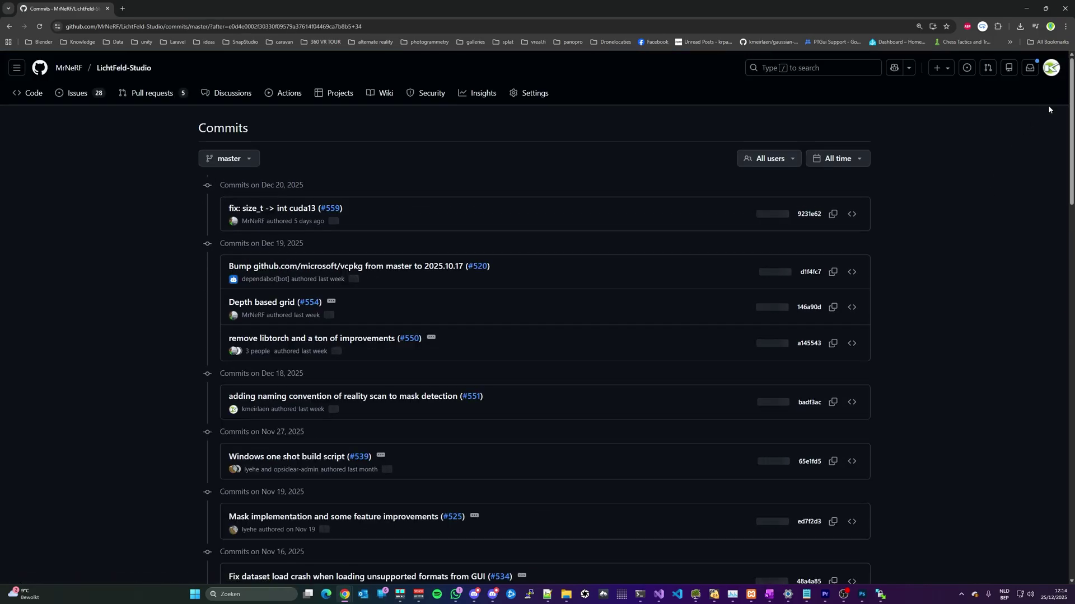
{"action": "scroll", "coordinate": [1069, 140], "scroll_direction": "down", "scroll_amount": 3}
{"action": "scroll", "coordinate": [537, 319], "scroll_direction": "down", "scroll_amount": 7}
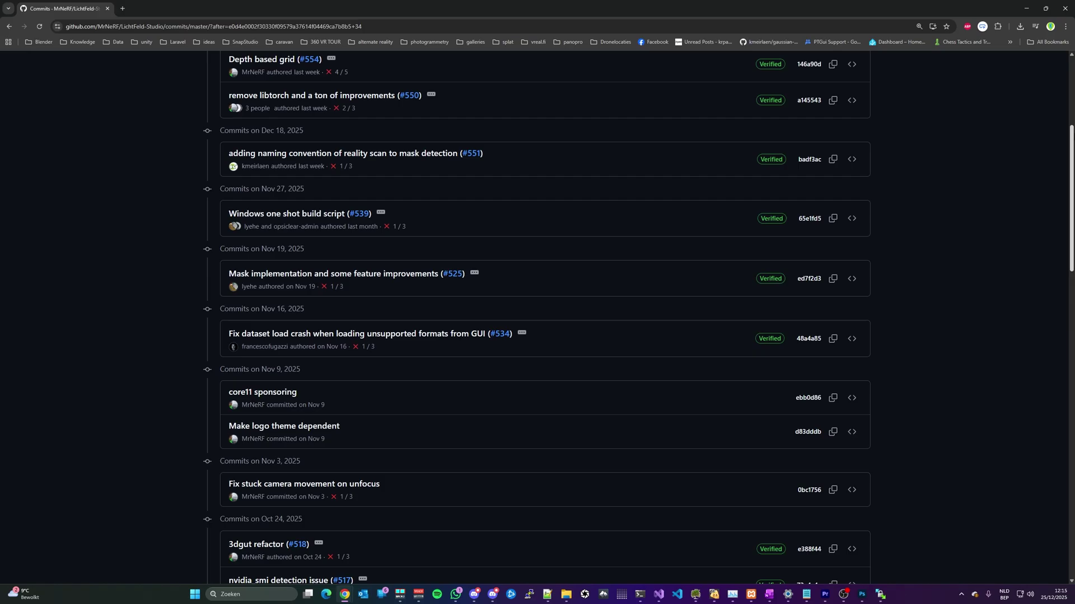
{"action": "scroll", "coordinate": [537, 319], "scroll_direction": "down", "scroll_amount": 5}
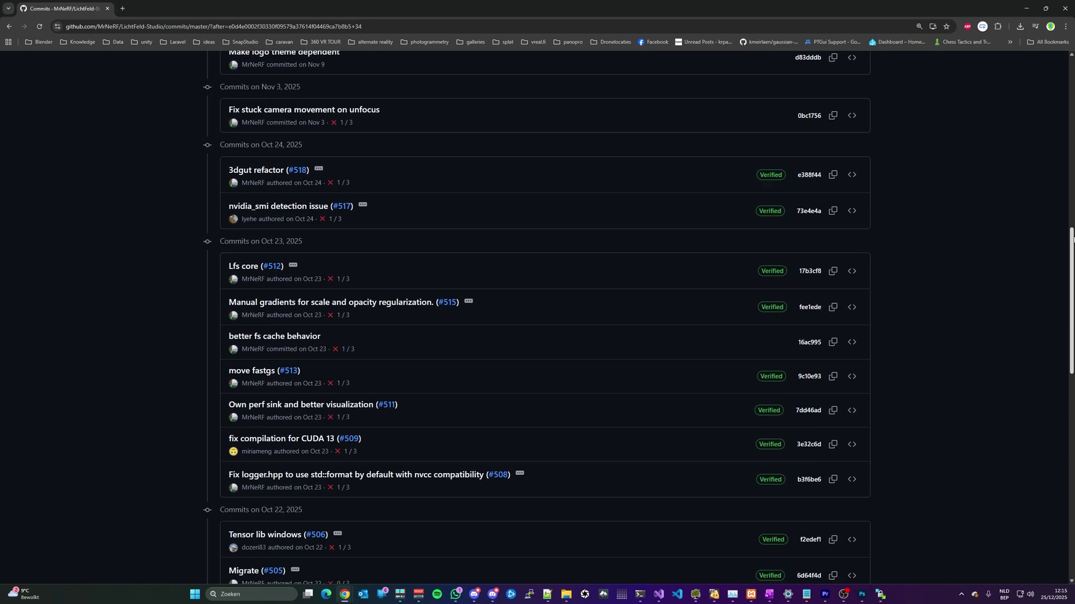
{"action": "scroll", "coordinate": [537, 319], "scroll_direction": "down", "scroll_amount": 8}
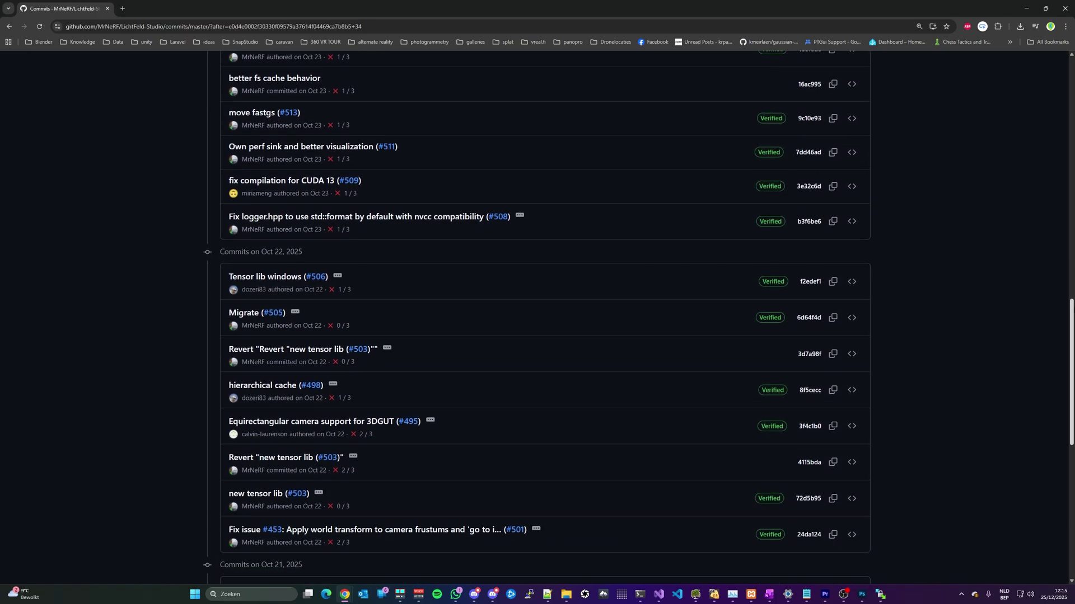
{"action": "scroll", "coordinate": [642, 269], "scroll_direction": "down", "scroll_amount": 2}
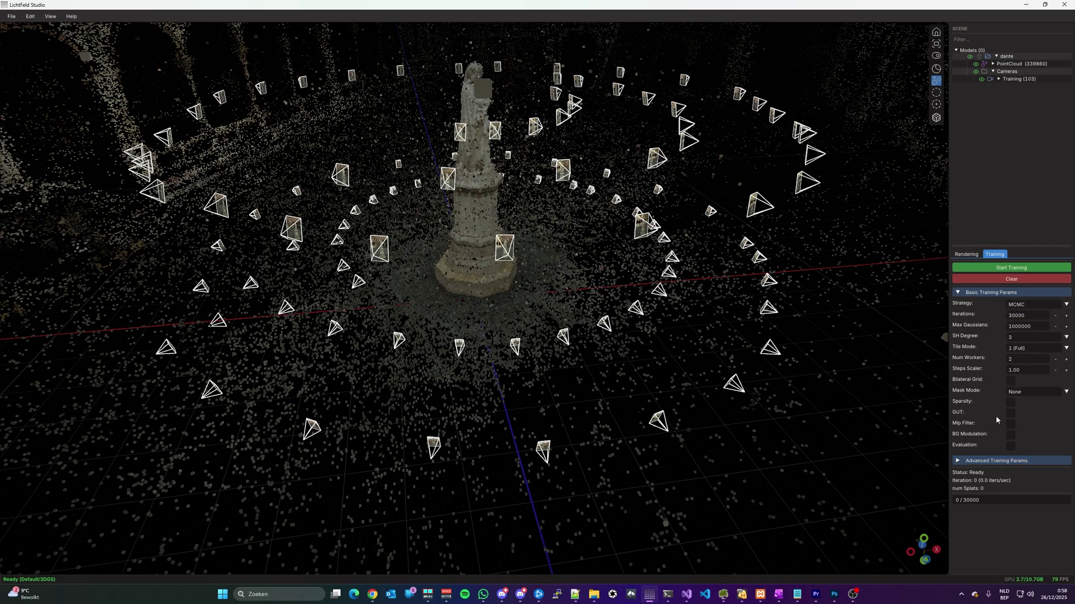
Expand Advanced Training Params and reveal the Optimization settings
{"action": "left_click", "coordinate": [971, 460]}
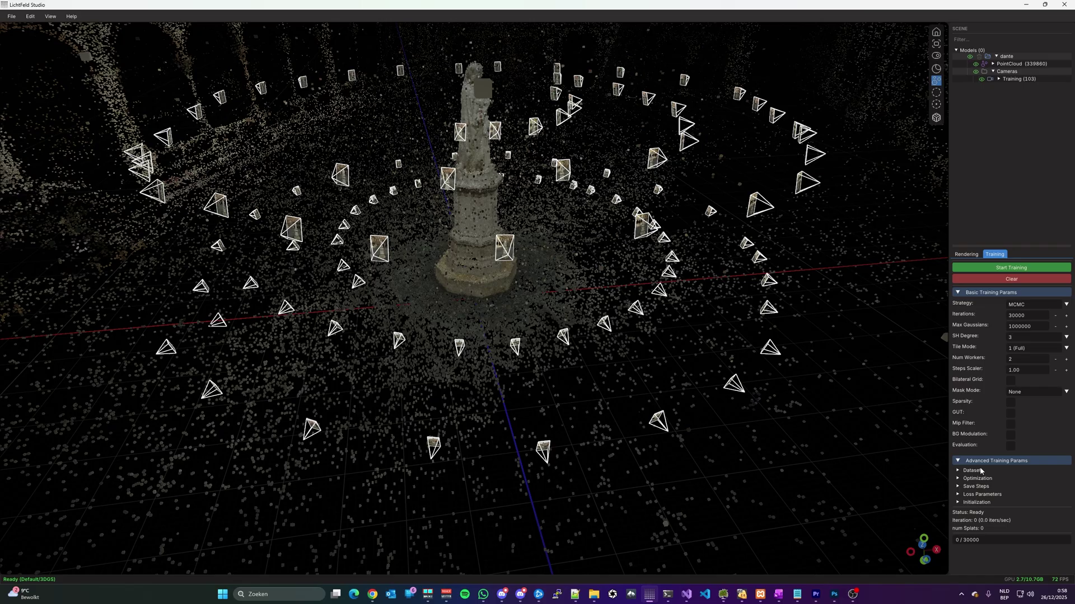
{"action": "left_click", "coordinate": [957, 479]}
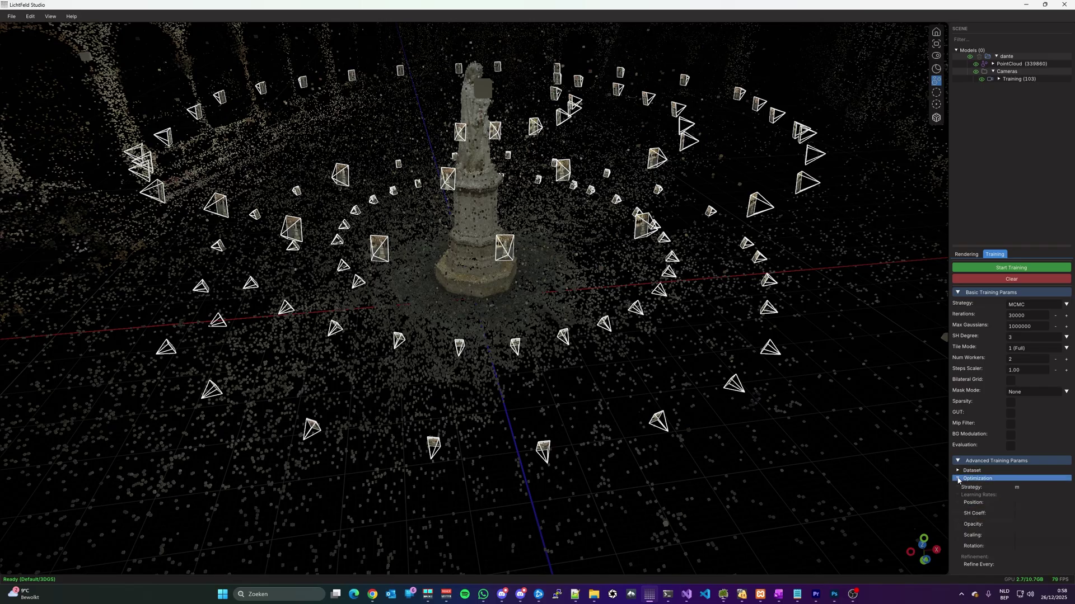
{"action": "scroll", "coordinate": [957, 480], "scroll_direction": "down", "scroll_amount": 4}
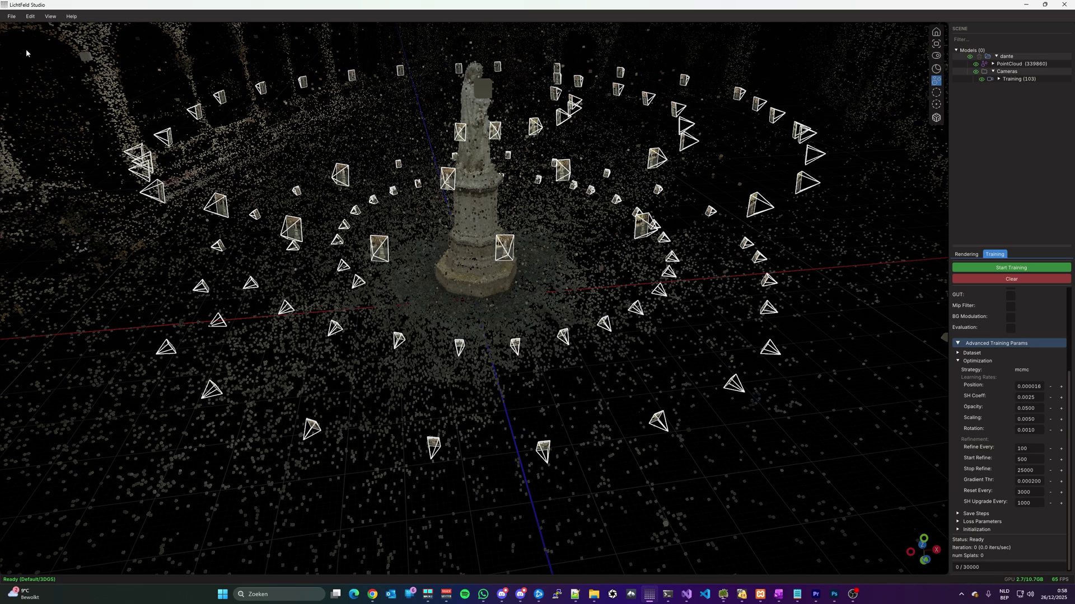
Export the training config as training_config.json in the temp folder
{"action": "left_click", "coordinate": [12, 17]}
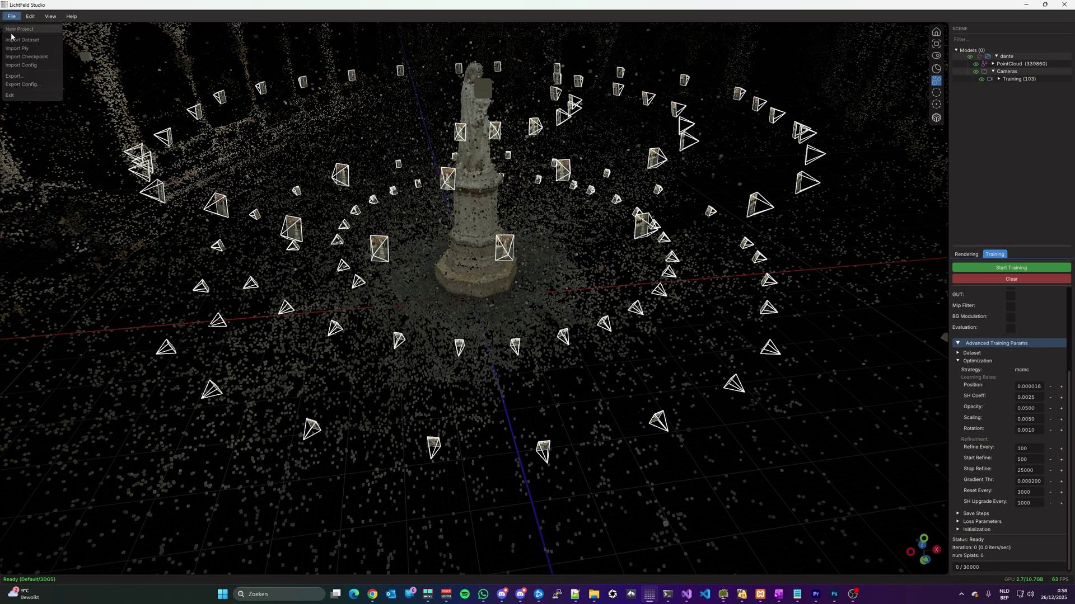
{"action": "left_click", "coordinate": [25, 85]}
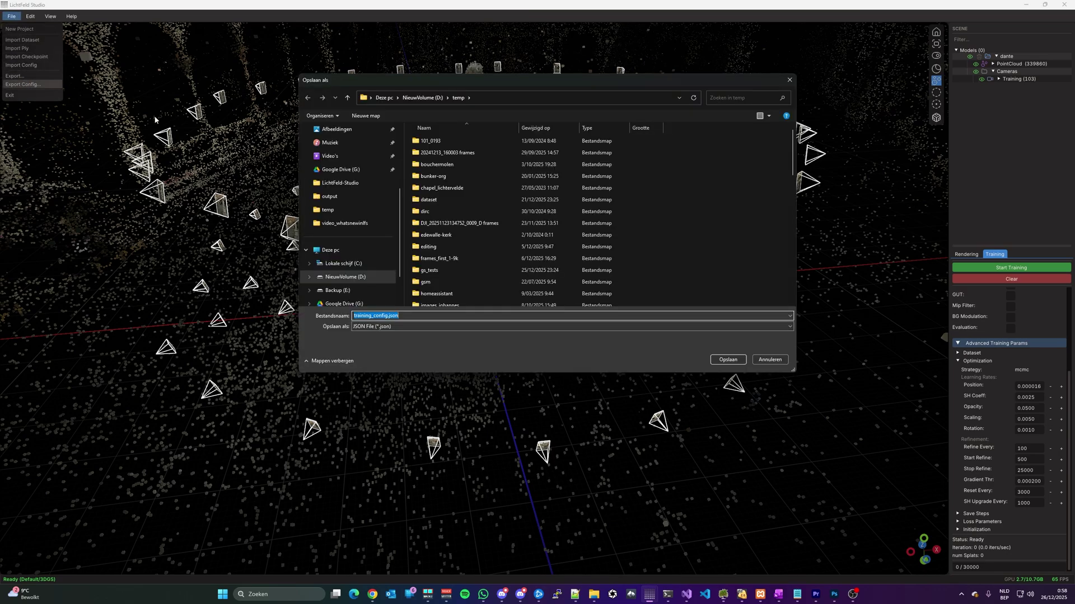
{"action": "left_click", "coordinate": [765, 363]}
Bring up the Import Config dialog and cancel it without loading anything
{"action": "left_click", "coordinate": [12, 17]}
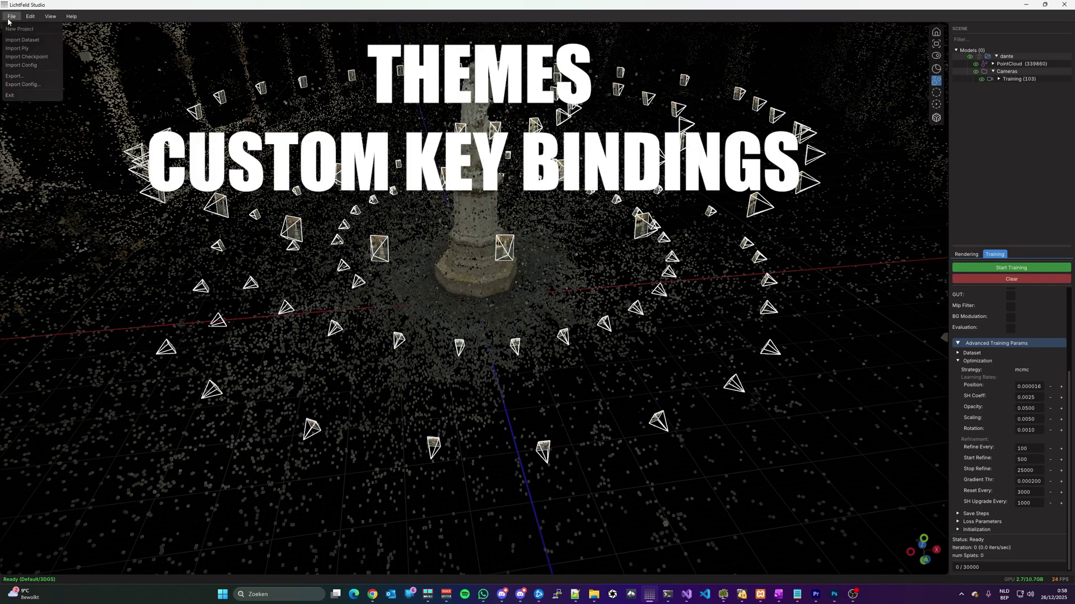
{"action": "left_click", "coordinate": [22, 65]}
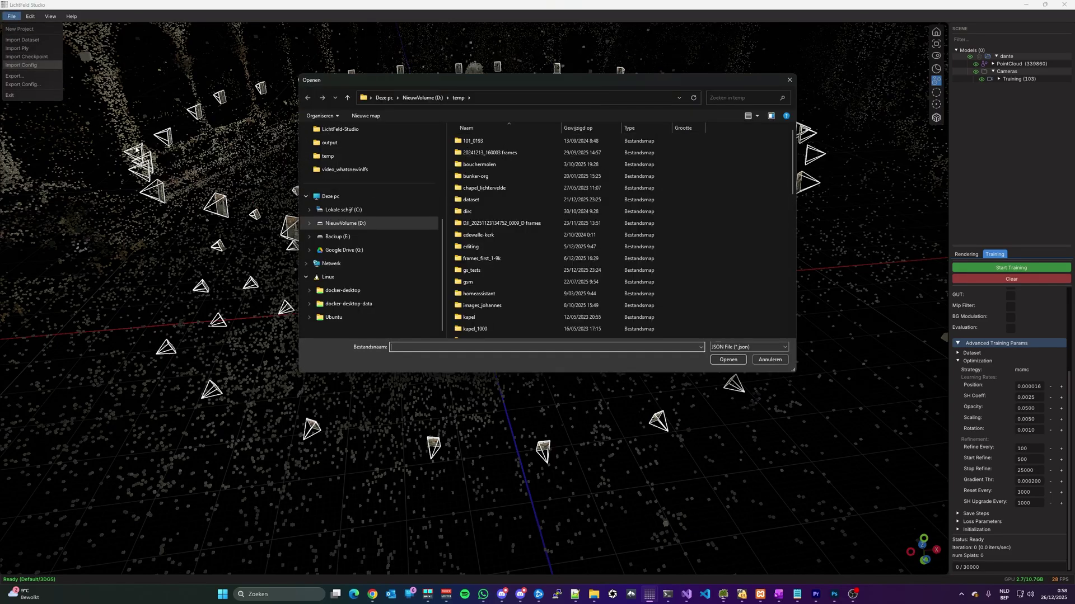
{"action": "left_click", "coordinate": [770, 364]}
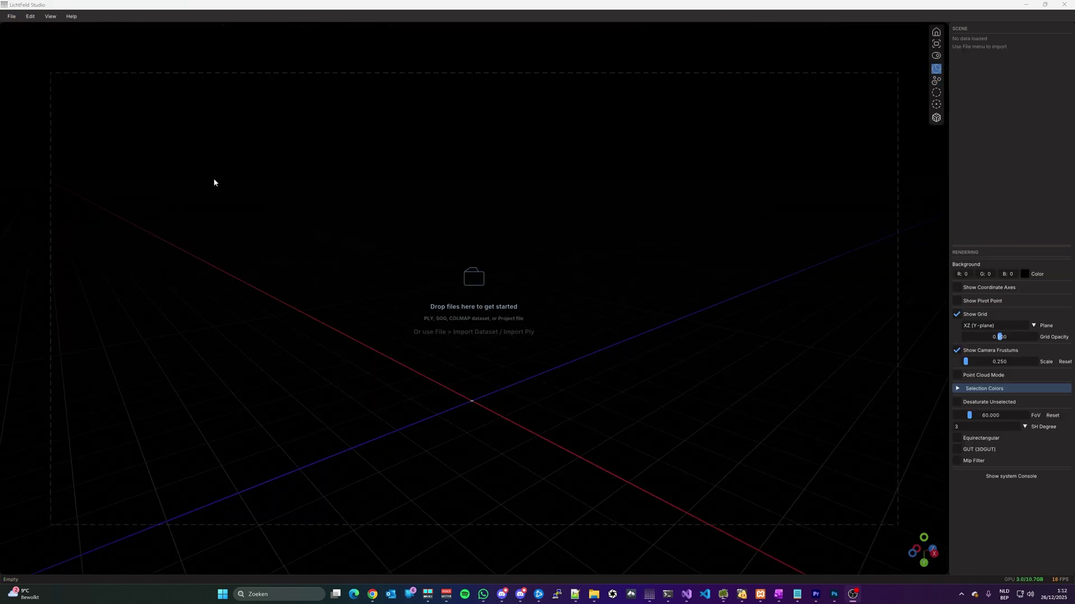
Switch the interface to the Light theme, then back to Dark
{"action": "left_click", "coordinate": [255, 3]}
{"action": "left_click", "coordinate": [48, 17]}
{"action": "mouse_move", "coordinate": [59, 29]}
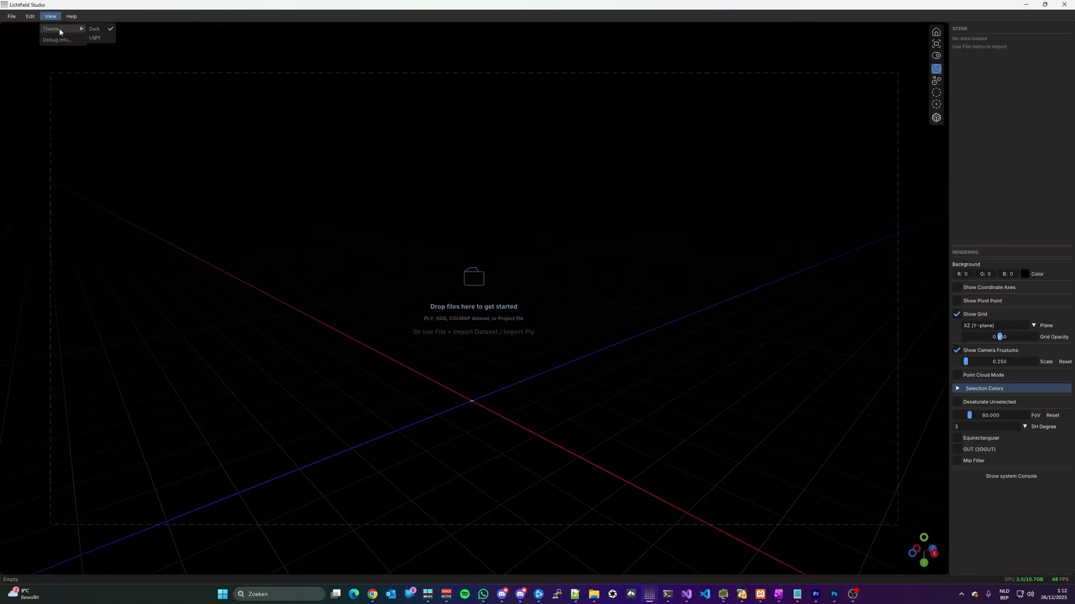
{"action": "left_click", "coordinate": [100, 38]}
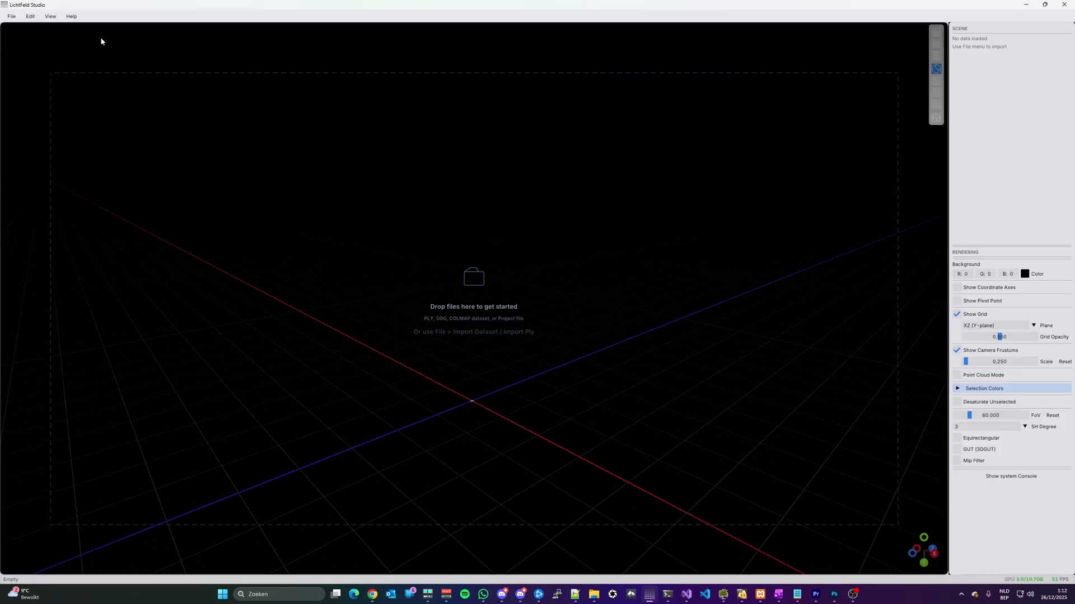
{"action": "left_click", "coordinate": [49, 17]}
{"action": "mouse_move", "coordinate": [58, 28]}
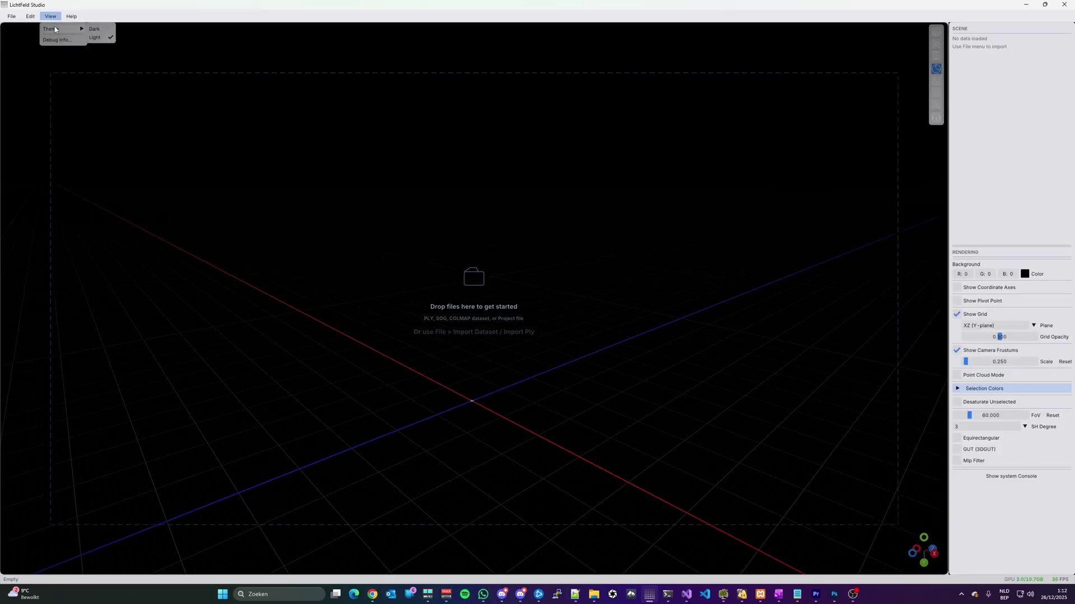
{"action": "left_click", "coordinate": [96, 31]}
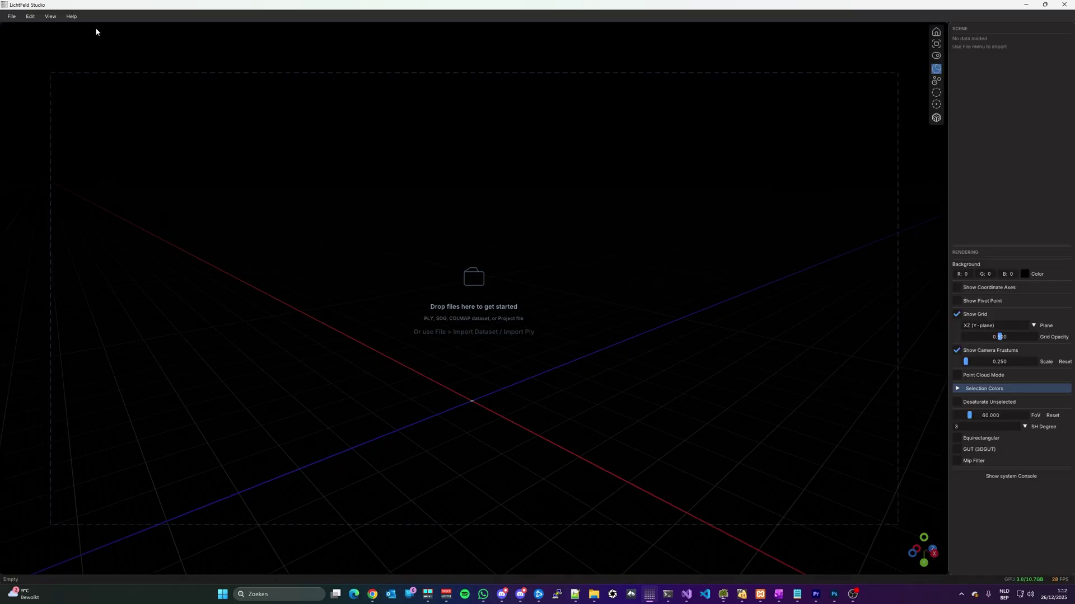
Browse the default key bindings in Edit > Input Settings
{"action": "left_click", "coordinate": [31, 18]}
{"action": "left_click", "coordinate": [44, 30]}
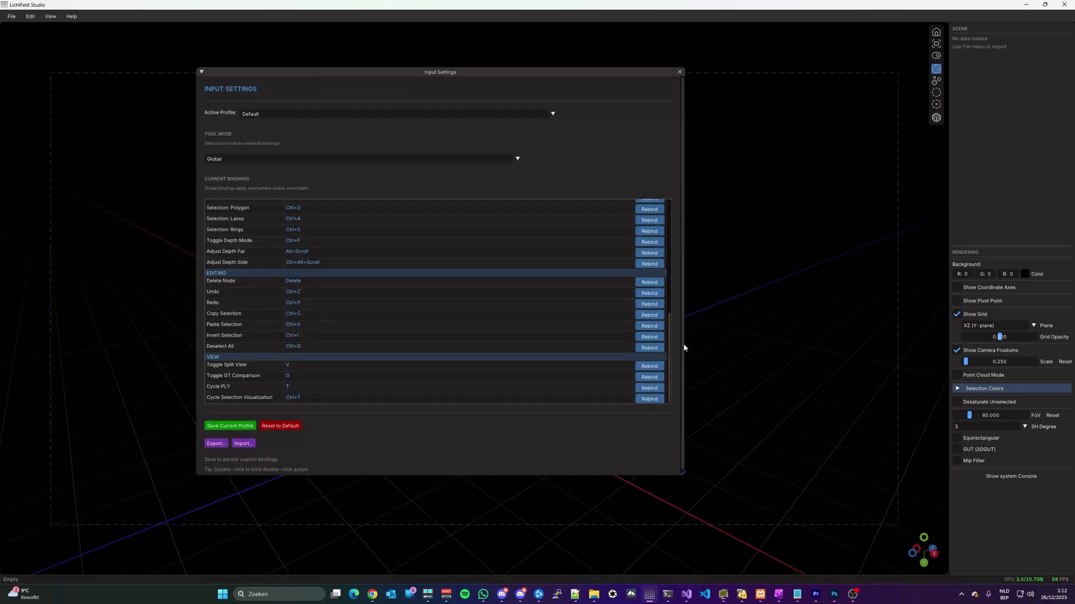
{"action": "left_click_drag", "start_coordinate": [671, 356], "coordinate": [606, 239]}
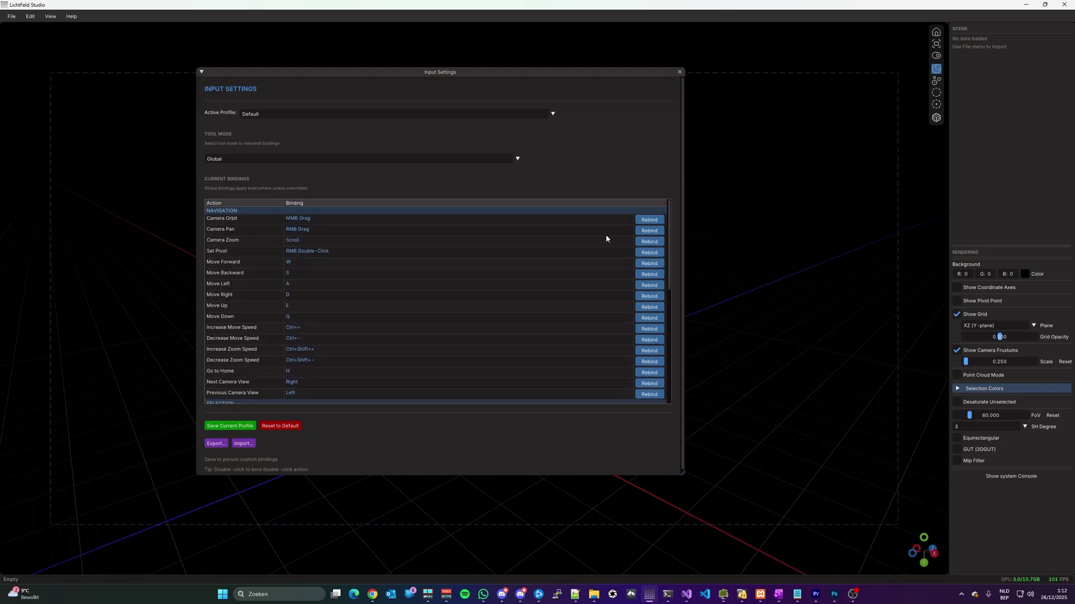
{"action": "scroll", "coordinate": [328, 304], "scroll_direction": "down", "scroll_amount": 5}
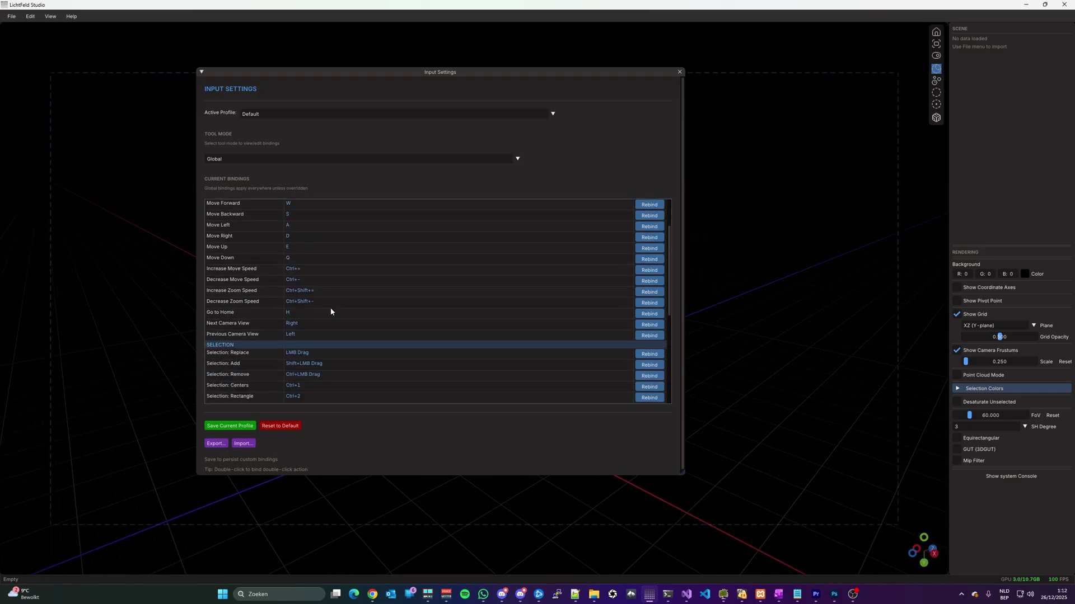
{"action": "scroll", "coordinate": [364, 338], "scroll_direction": "up", "scroll_amount": 5}
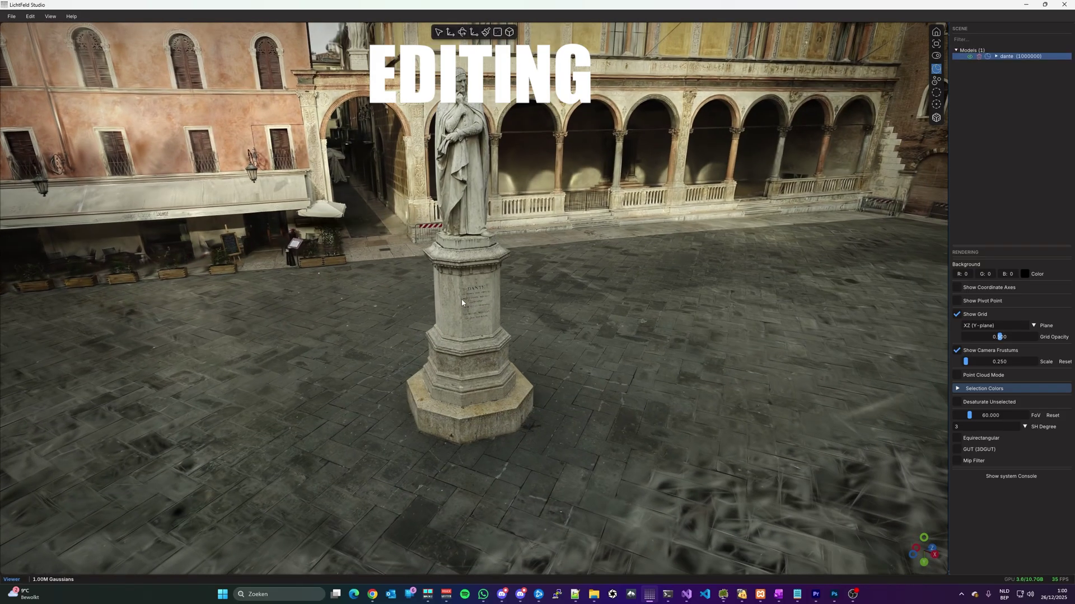
{"action": "middle_click_drag", "start_coordinate": [643, 307], "coordinate": [855, 140]}
Enlarge the crop box to enclose the whole statue and pedestal, then shift it to centre them
{"action": "left_click", "coordinate": [509, 32]}
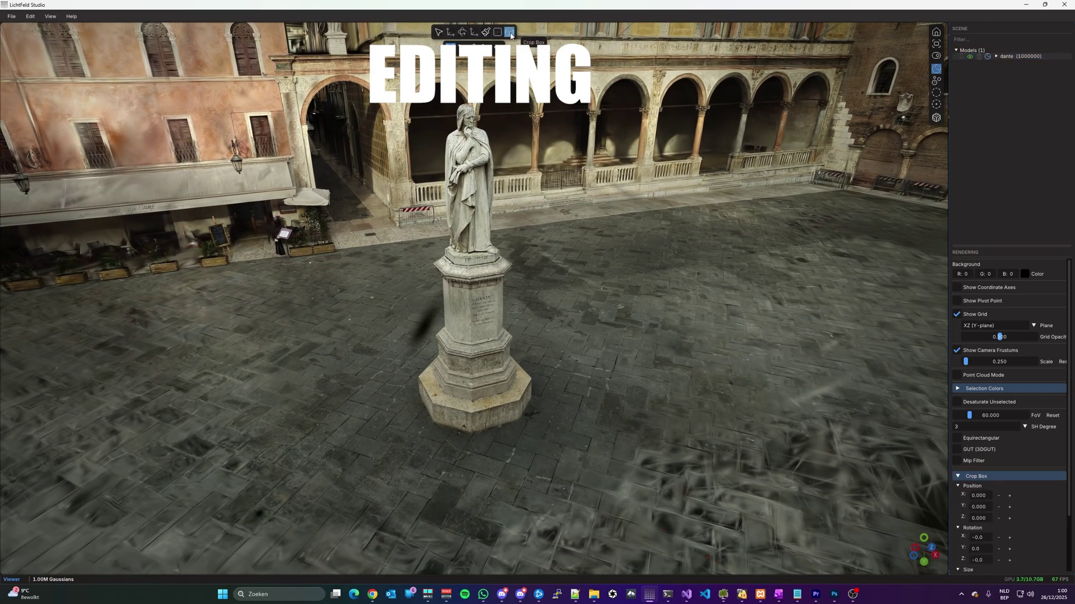
{"action": "middle_click_drag", "start_coordinate": [558, 396], "coordinate": [575, 405]}
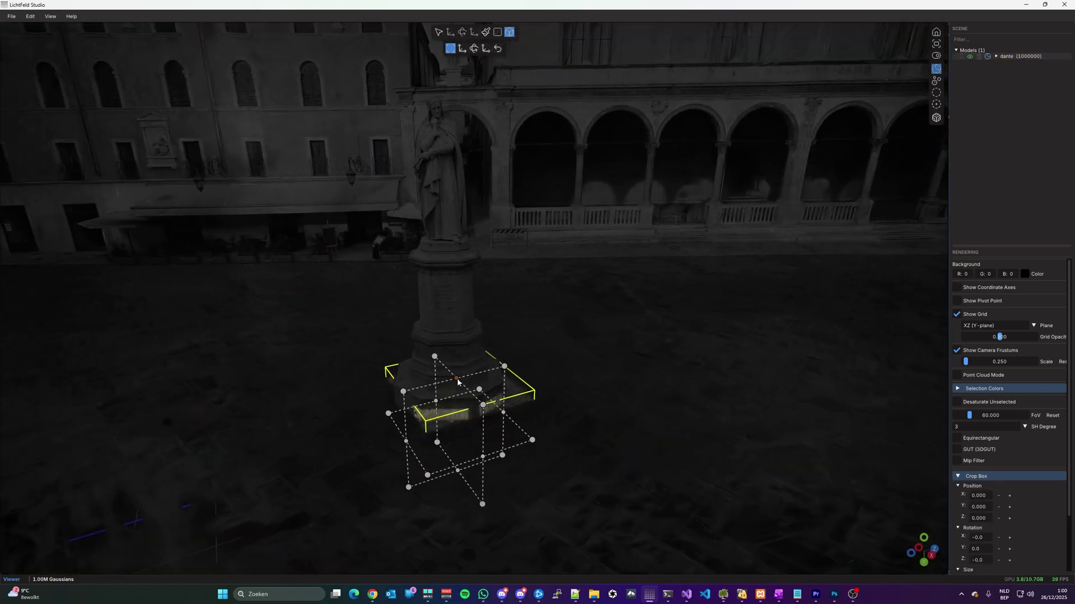
{"action": "left_click_drag", "start_coordinate": [457, 382], "coordinate": [478, 352]}
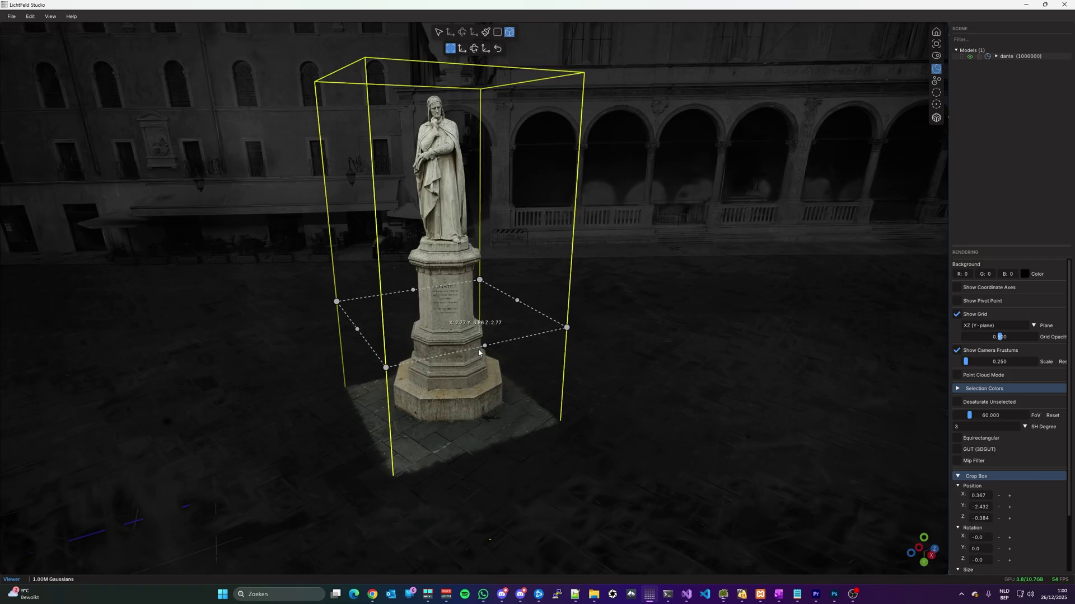
{"action": "middle_click_drag", "start_coordinate": [478, 351], "coordinate": [573, 343]}
{"action": "left_click_drag", "start_coordinate": [574, 343], "coordinate": [405, 300]}
{"action": "middle_click_drag", "start_coordinate": [406, 300], "coordinate": [486, 301]}
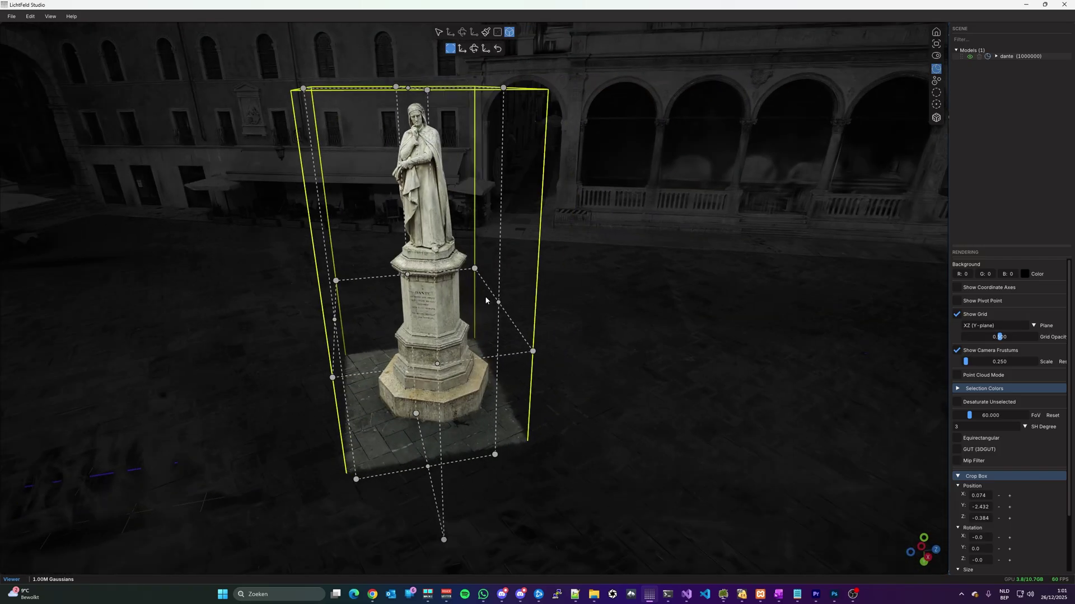
{"action": "left_click_drag", "start_coordinate": [486, 301], "coordinate": [535, 302]}
{"action": "middle_click_drag", "start_coordinate": [535, 302], "coordinate": [479, 168]}
Apply the crop, then brush- and rectangle-select the pedestal base and paving
{"action": "key", "text": "Return"}
{"action": "left_click", "coordinate": [438, 32]}
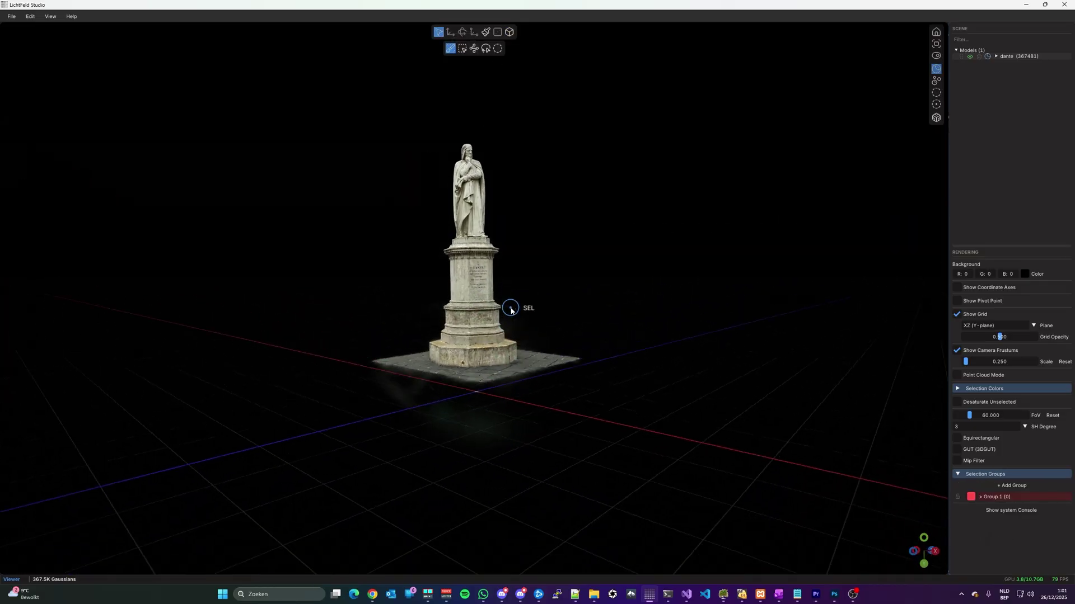
{"action": "scroll", "coordinate": [479, 439], "scroll_direction": "up", "scroll_amount": 3}
{"action": "mouse_move", "coordinate": [479, 432]}
{"action": "left_mouse_down"}
{"action": "mouse_move", "coordinate": [511, 434]}
{"action": "mouse_move", "coordinate": [421, 427]}
{"action": "mouse_move", "coordinate": [425, 412]}
{"action": "mouse_move", "coordinate": [540, 447]}
{"action": "left_mouse_up"}
{"action": "mouse_move", "coordinate": [541, 448]}
{"action": "middle_mouse_down"}
{"action": "mouse_move", "coordinate": [504, 506]}
{"action": "mouse_move", "coordinate": [444, 490]}
{"action": "middle_mouse_up"}
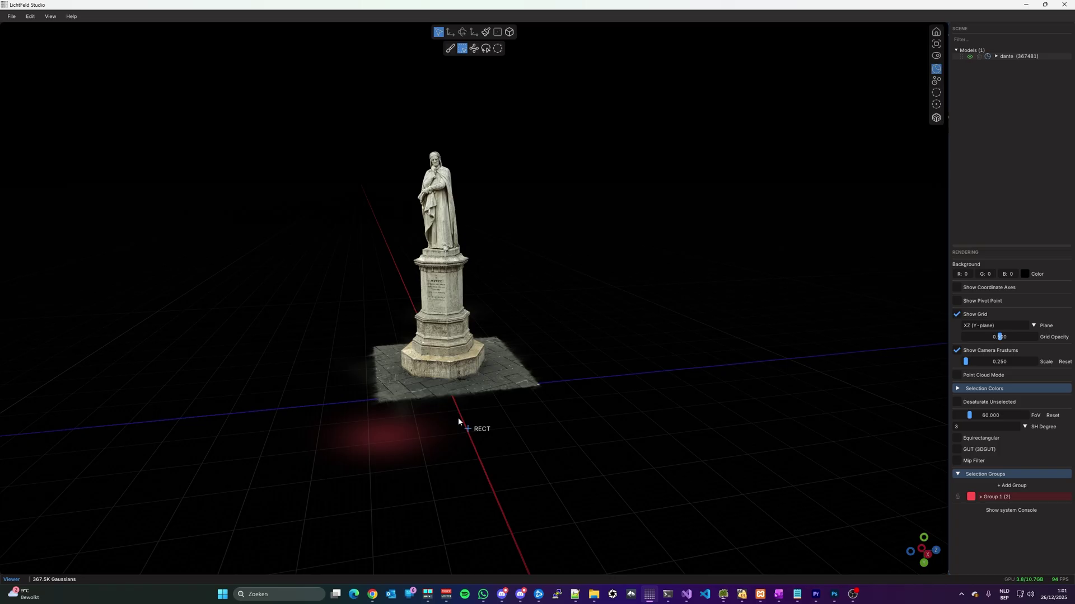
{"action": "left_click_drag", "start_coordinate": [340, 313], "coordinate": [563, 415]}
Outline the statue with a four-corner polygon selection, then draw a lasso selection
{"action": "left_click", "coordinate": [474, 49]}
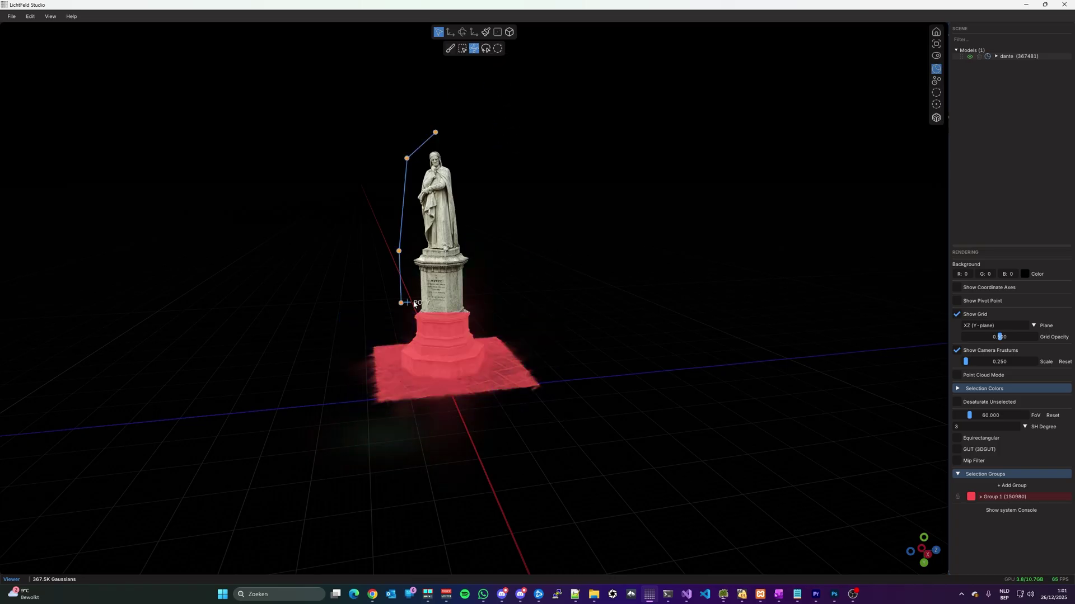
{"action": "left_click", "coordinate": [474, 307]}
{"action": "left_click", "coordinate": [506, 240]}
{"action": "left_click", "coordinate": [470, 139]}
{"action": "left_click", "coordinate": [435, 132]}
{"action": "left_click", "coordinate": [485, 48]}
{"action": "mouse_move", "coordinate": [451, 127]}
{"action": "left_mouse_down"}
{"action": "mouse_move", "coordinate": [417, 289]}
{"action": "mouse_move", "coordinate": [486, 312]}
{"action": "left_mouse_up"}
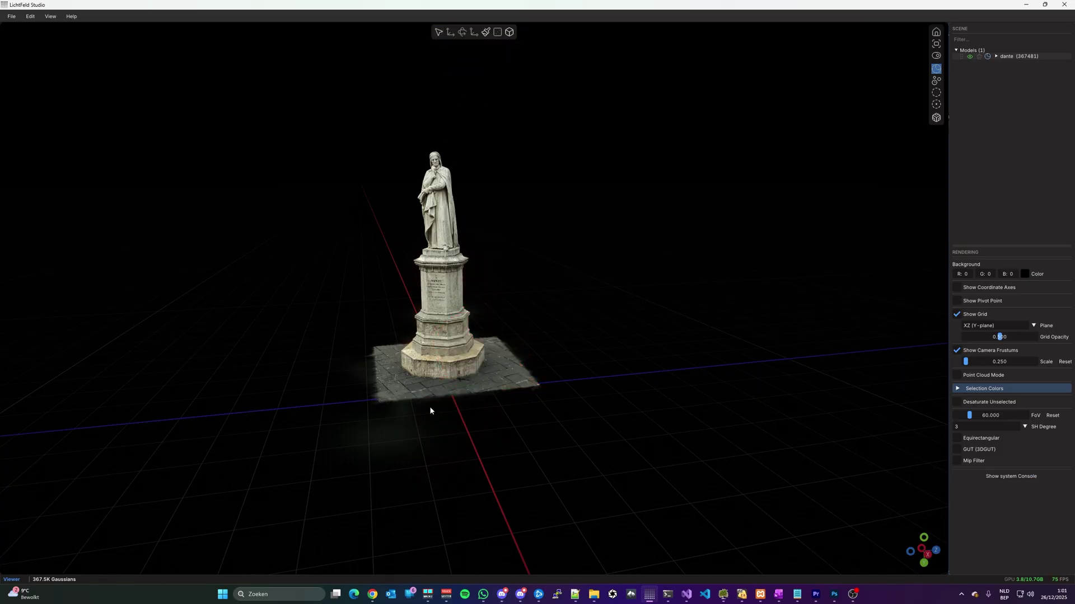
{"action": "left_click_drag", "start_coordinate": [432, 410], "coordinate": [582, 424]}
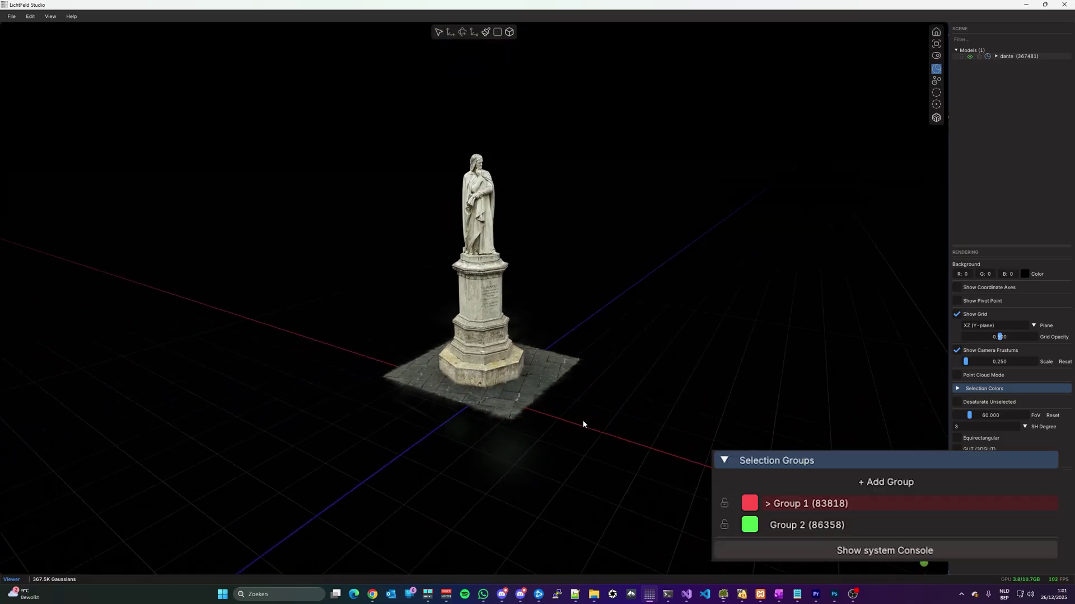
Select the dante model and switch the view to orthographic projection
{"action": "left_click", "coordinate": [1006, 56]}
{"action": "left_click", "coordinate": [497, 32]}
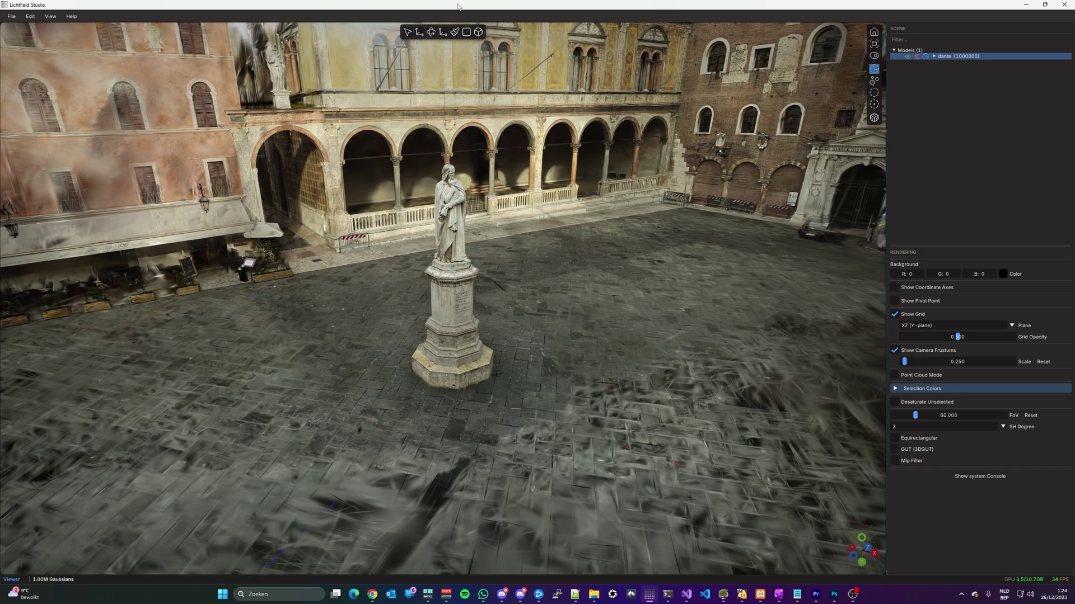
{"action": "left_click_drag", "start_coordinate": [457, 337], "coordinate": [586, 334]}
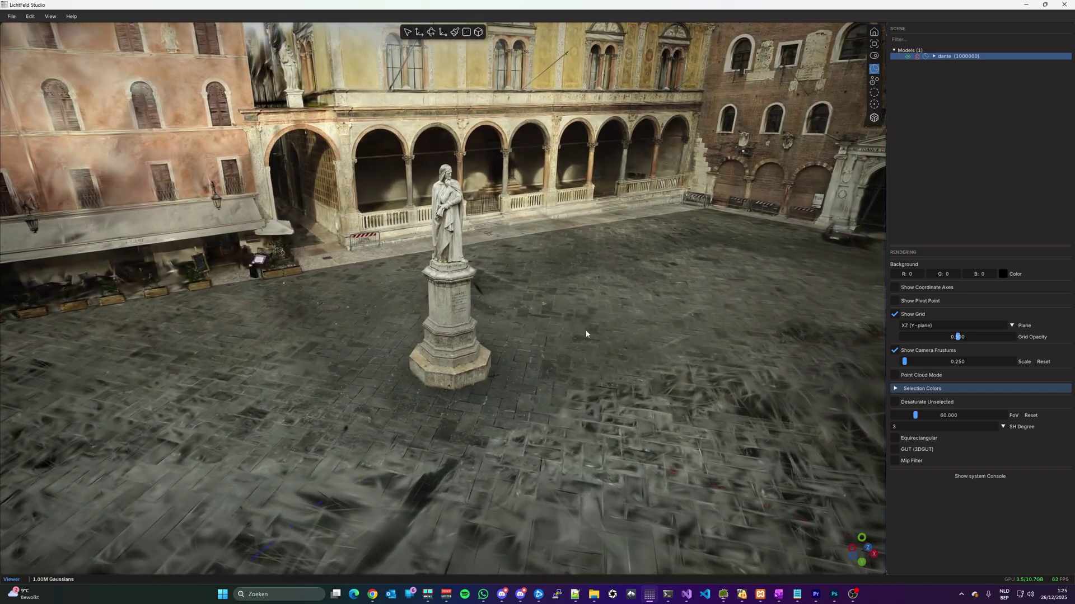
{"action": "left_click", "coordinate": [874, 118]}
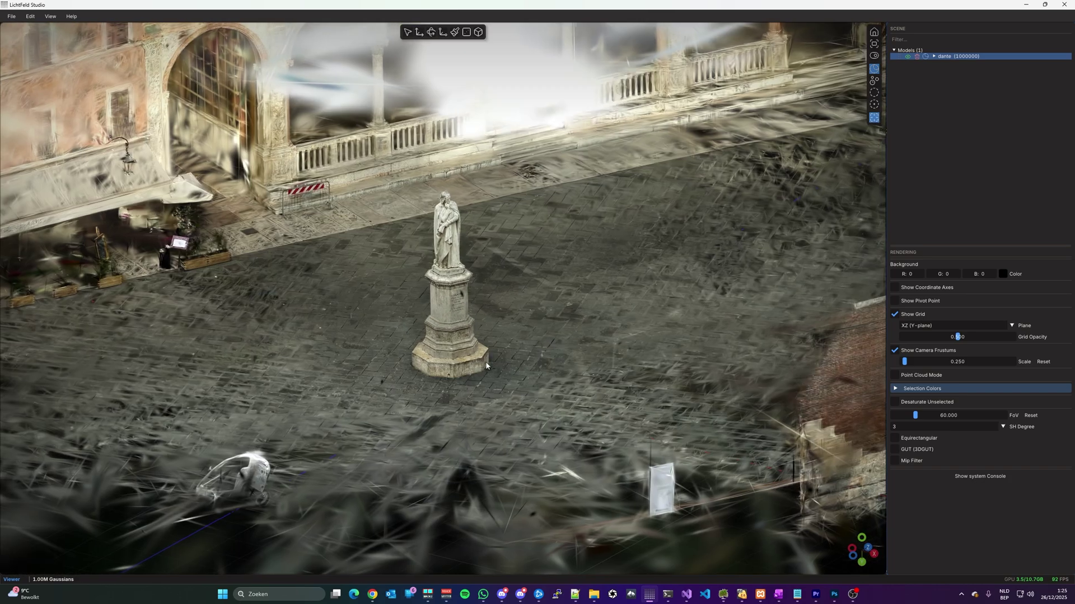
{"action": "left_click_drag", "start_coordinate": [526, 367], "coordinate": [459, 358]}
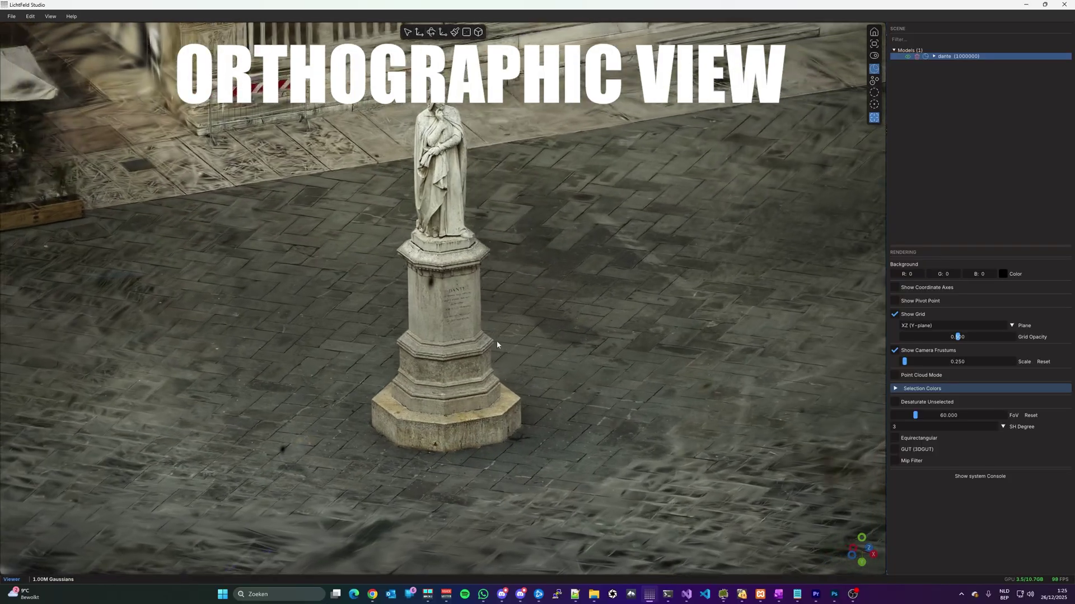
{"action": "mouse_move", "coordinate": [497, 344]}
{"action": "left_mouse_down"}
{"action": "mouse_move", "coordinate": [459, 345]}
{"action": "mouse_move", "coordinate": [505, 347]}
{"action": "left_mouse_up"}
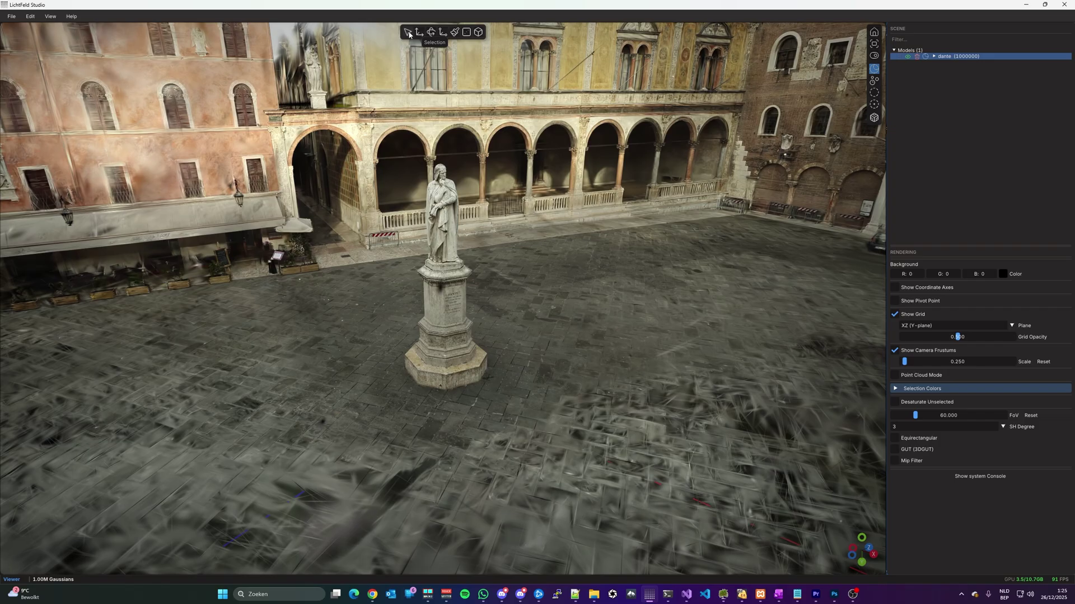
With the depth filter on, brush-select the statue and upper pedestal into Group 1 (203779)
{"action": "key", "text": "f"}
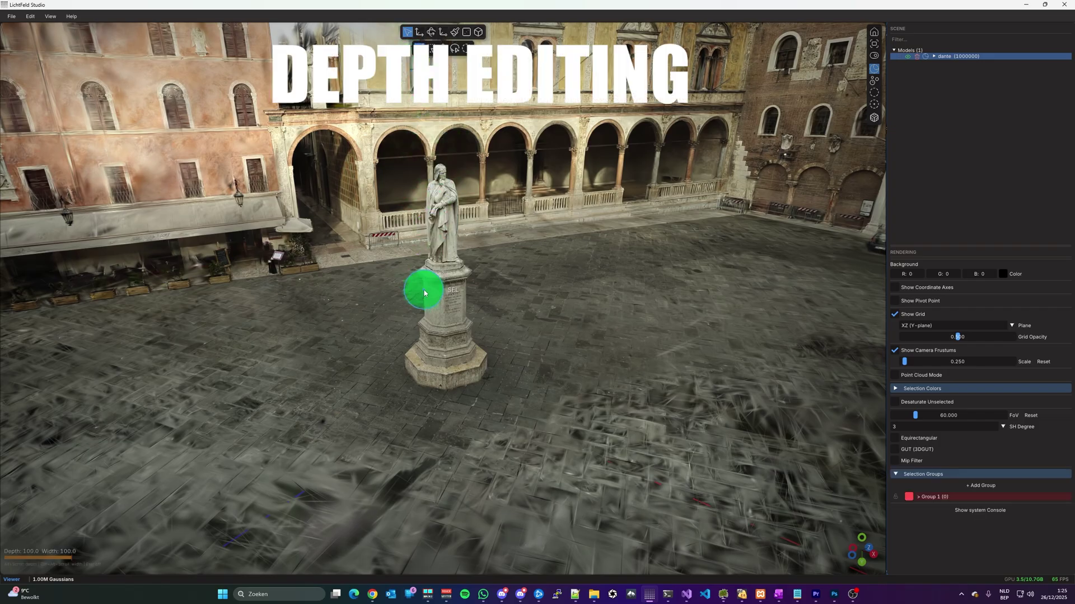
{"action": "scroll", "coordinate": [425, 307], "scroll_direction": "down", "scroll_amount": 10, "text": "alt"}
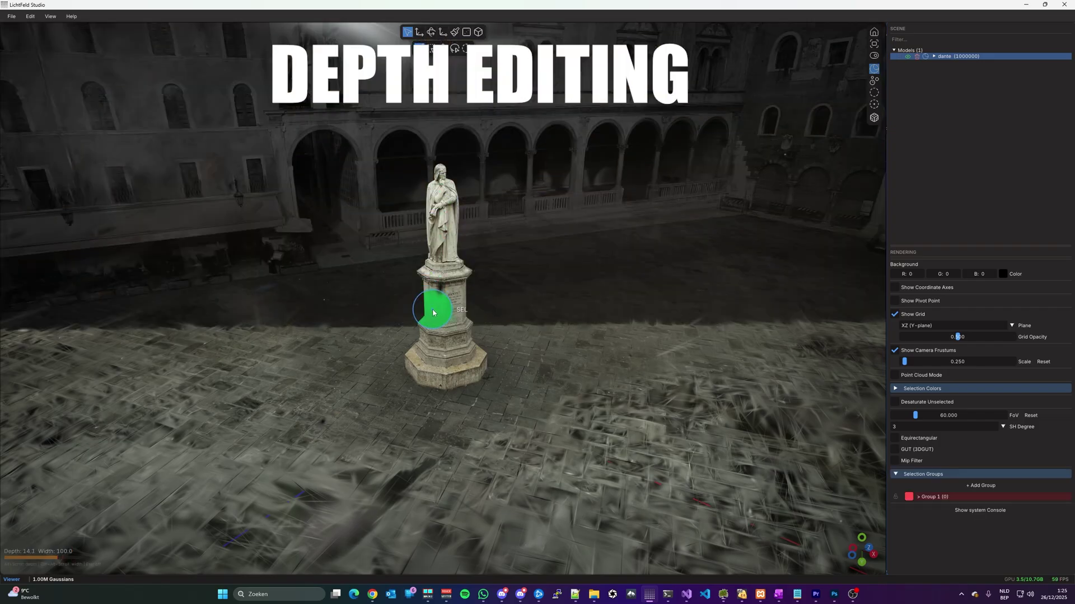
{"action": "mouse_move", "coordinate": [462, 250]}
{"action": "left_mouse_down"}
{"action": "mouse_move", "coordinate": [427, 191]}
{"action": "mouse_move", "coordinate": [455, 212]}
{"action": "mouse_move", "coordinate": [429, 205]}
{"action": "mouse_move", "coordinate": [461, 245]}
{"action": "mouse_move", "coordinate": [438, 247]}
{"action": "mouse_move", "coordinate": [455, 283]}
{"action": "mouse_move", "coordinate": [445, 277]}
{"action": "mouse_move", "coordinate": [453, 294]}
{"action": "mouse_move", "coordinate": [435, 299]}
{"action": "mouse_move", "coordinate": [470, 305]}
{"action": "left_mouse_up"}
{"action": "mouse_move", "coordinate": [377, 344]}
{"action": "middle_mouse_down"}
{"action": "mouse_move", "coordinate": [443, 367]}
{"action": "mouse_move", "coordinate": [538, 376]}
{"action": "mouse_move", "coordinate": [377, 371]}
{"action": "middle_mouse_up"}
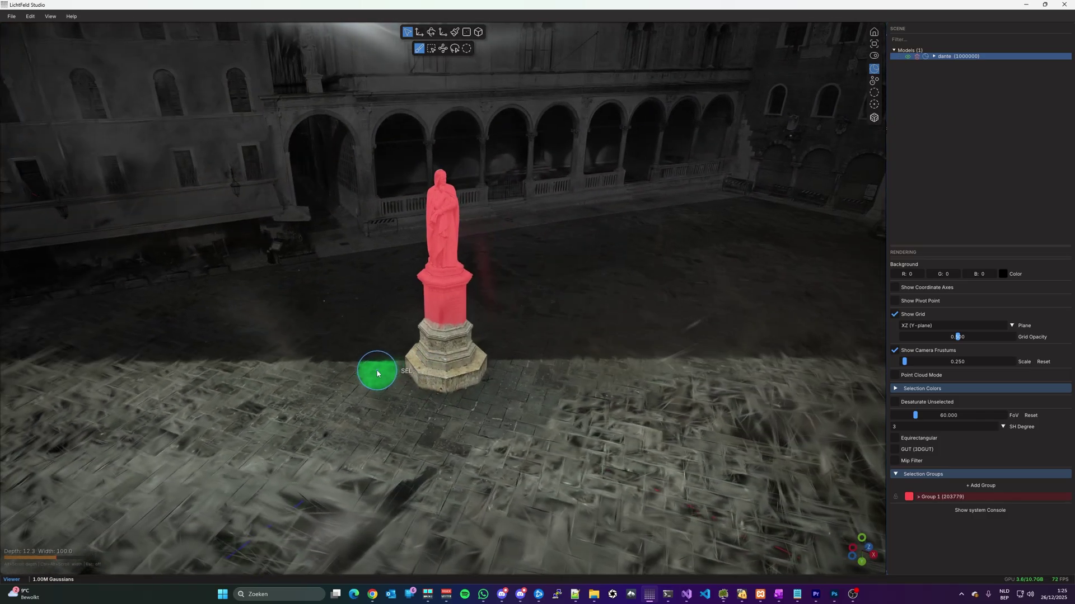
Select the entire statue and duplicate it into a new Selection_1 node
{"action": "left_click", "coordinate": [407, 32]}
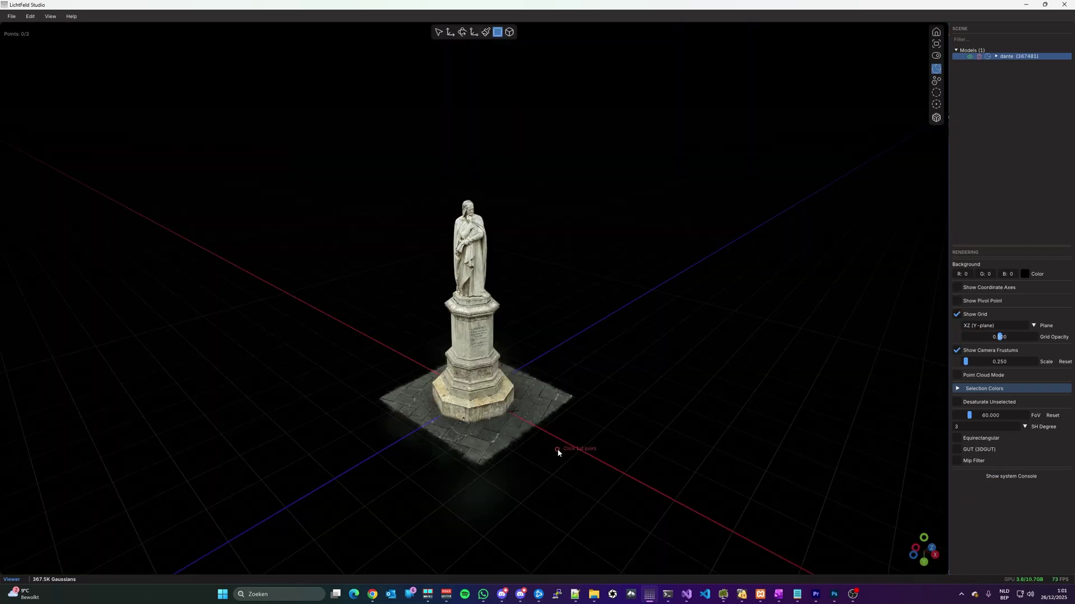
{"action": "middle_click_drag", "start_coordinate": [559, 451], "coordinate": [533, 401]}
{"action": "left_click", "coordinate": [439, 33]}
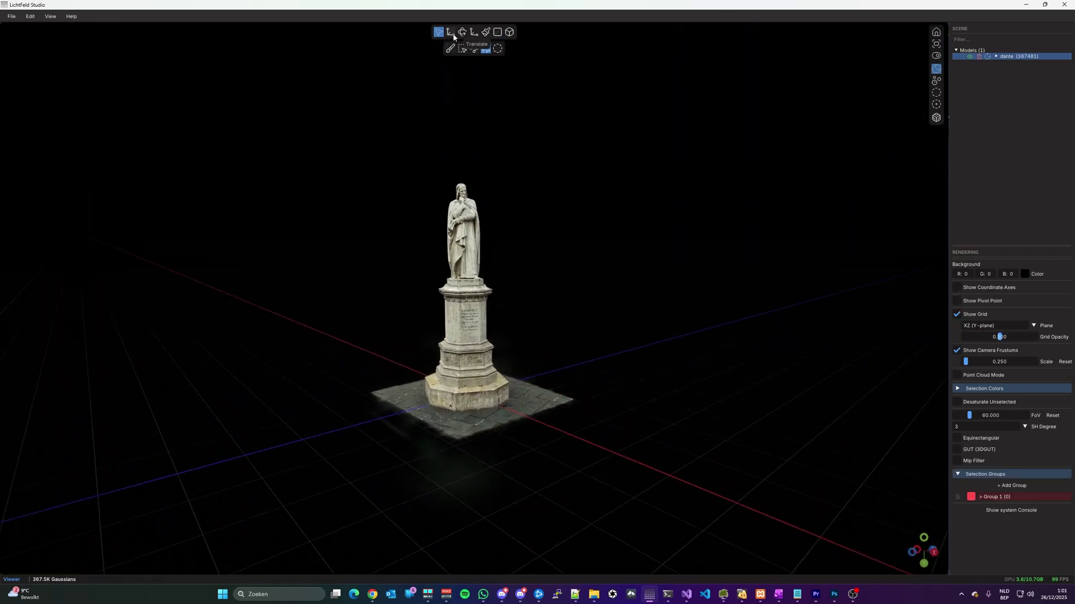
{"action": "key", "text": "ctrl+a"}
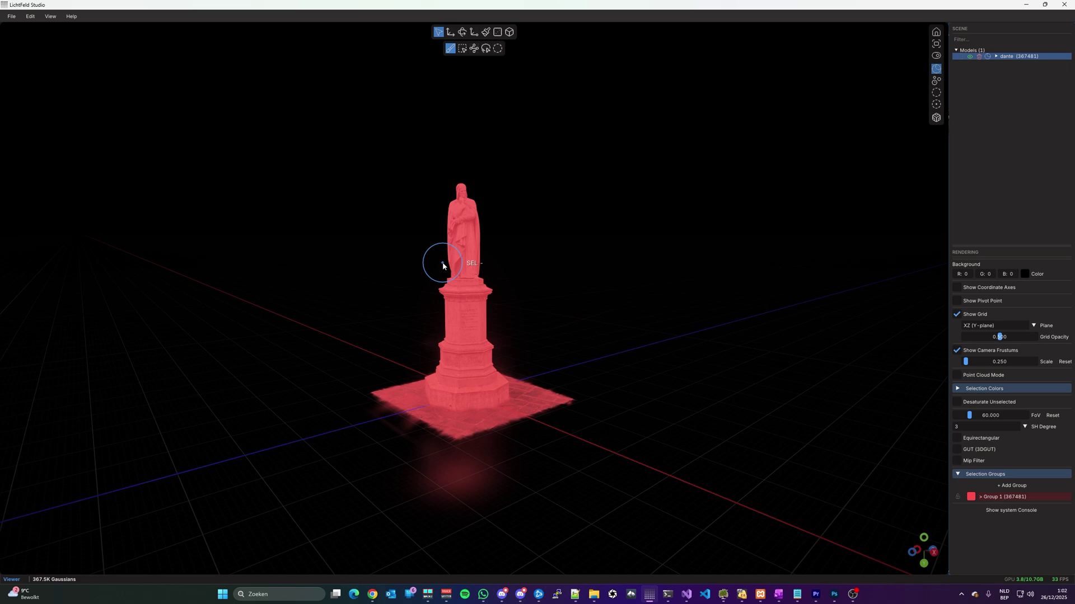
{"action": "key", "text": "ctrl+d"}
Move the duplicate aside, rotate it about 86° around Y, and scale it to 1.030
{"action": "left_click", "coordinate": [451, 31]}
{"action": "left_click_drag", "start_coordinate": [480, 263], "coordinate": [599, 287]}
{"action": "middle_click_drag", "start_coordinate": [599, 288], "coordinate": [616, 241]}
{"action": "left_click_drag", "start_coordinate": [615, 241], "coordinate": [637, 196]}
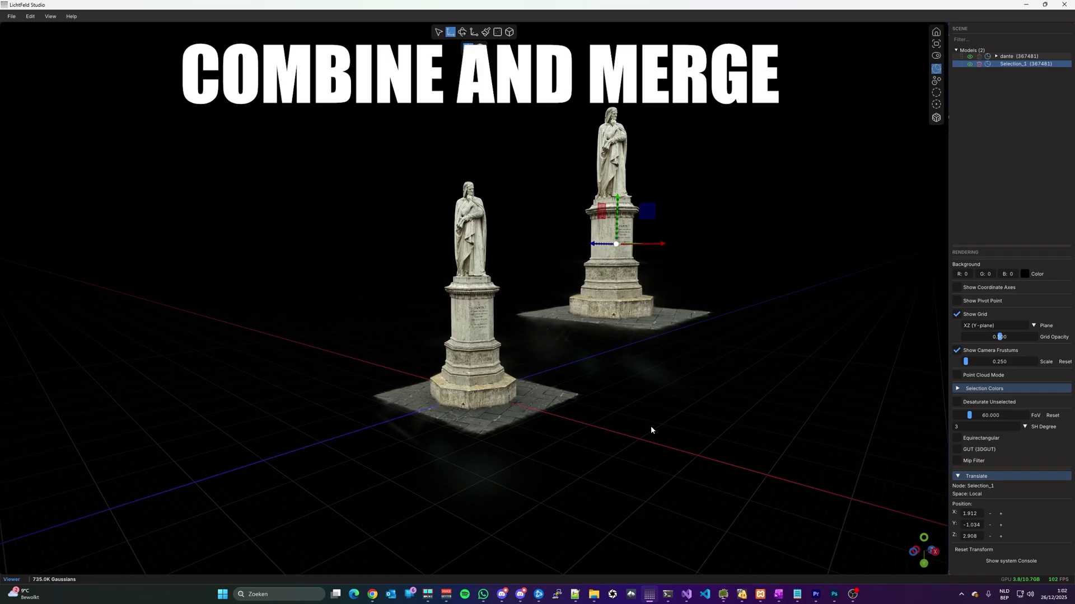
{"action": "left_click", "coordinate": [462, 32]}
{"action": "left_click_drag", "start_coordinate": [649, 257], "coordinate": [532, 251]}
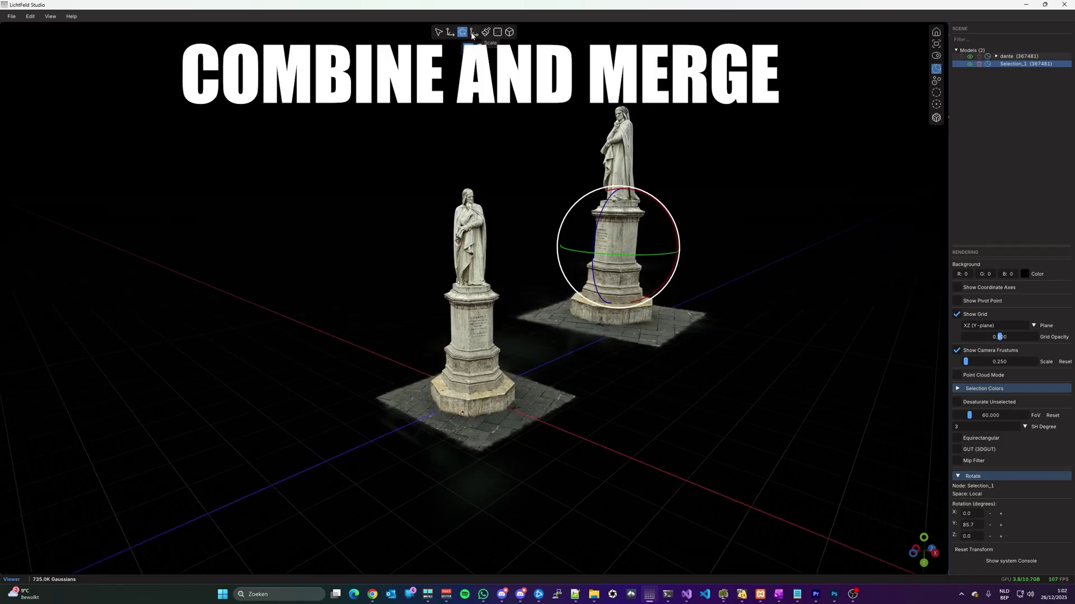
{"action": "left_click", "coordinate": [473, 32]}
{"action": "left_click_drag", "start_coordinate": [618, 247], "coordinate": [578, 203]}
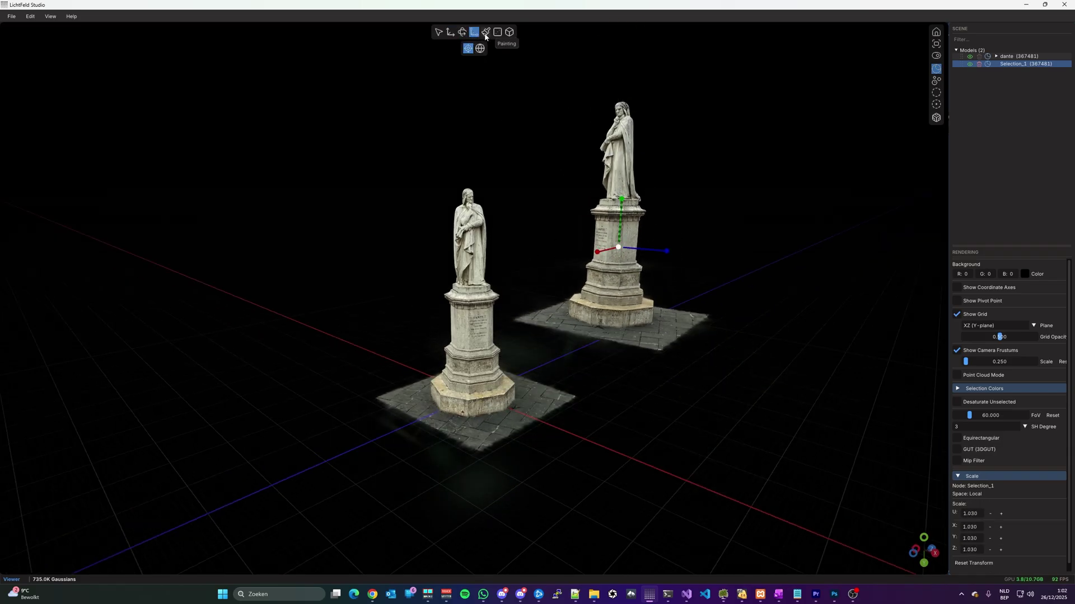
Hide the Selection_1 duplicate and orbit around the original statue
{"action": "left_click", "coordinate": [439, 32]}
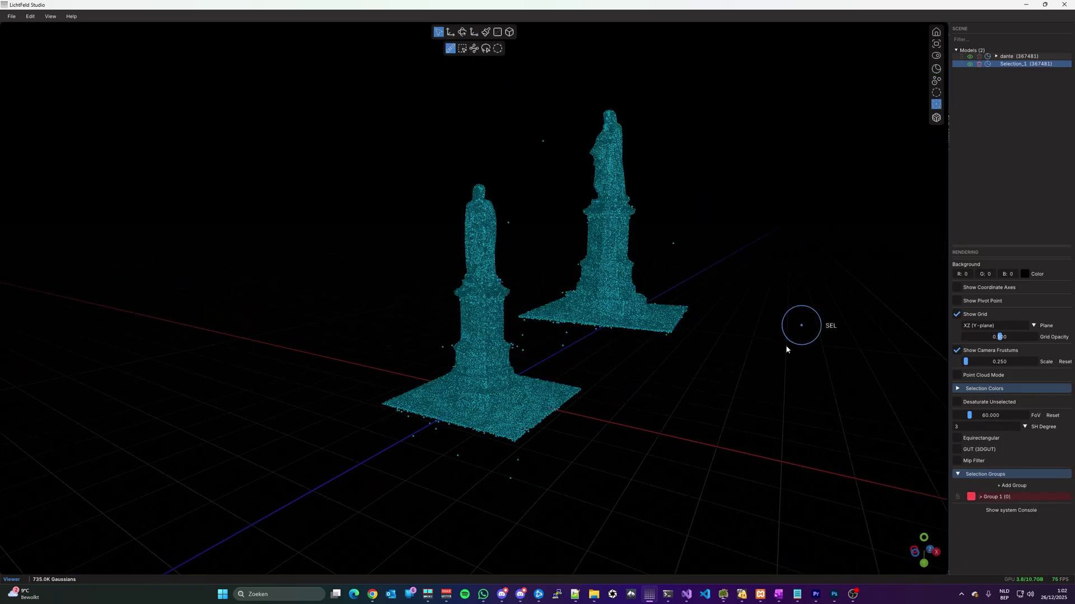
{"action": "middle_click_drag", "start_coordinate": [786, 350], "coordinate": [784, 269]}
{"action": "key", "text": "h"}
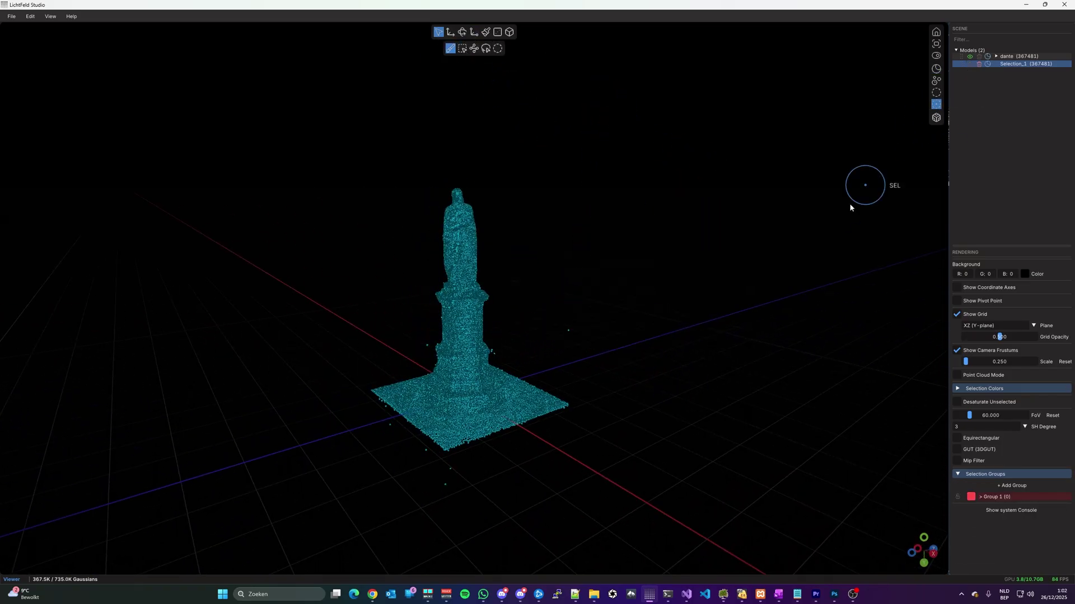
{"action": "middle_click_drag", "start_coordinate": [849, 208], "coordinate": [715, 360]}
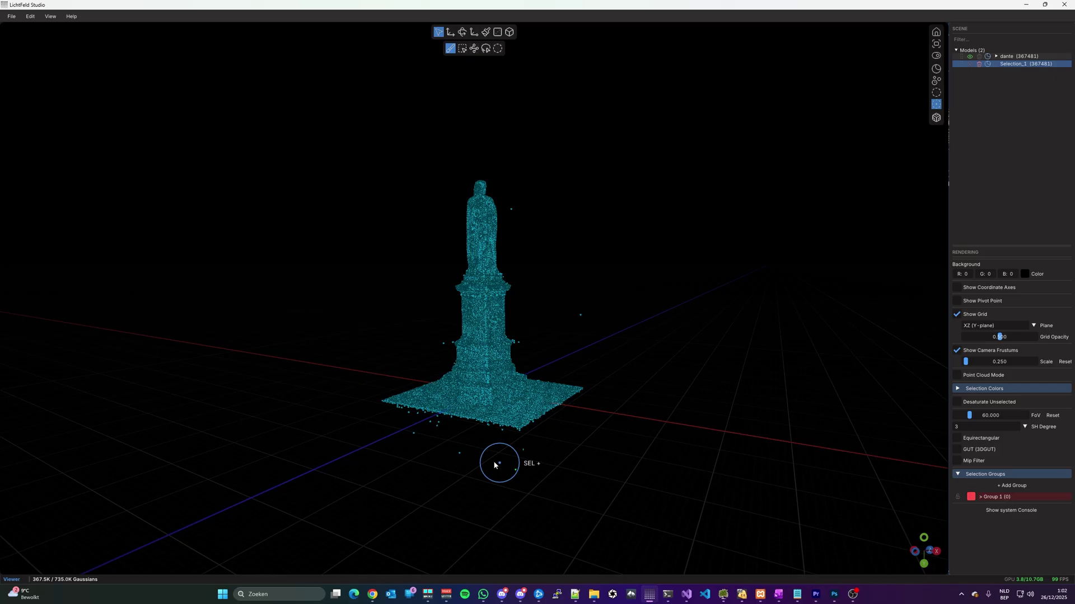
{"action": "scroll", "coordinate": [521, 504], "scroll_direction": "up", "scroll_amount": 2}
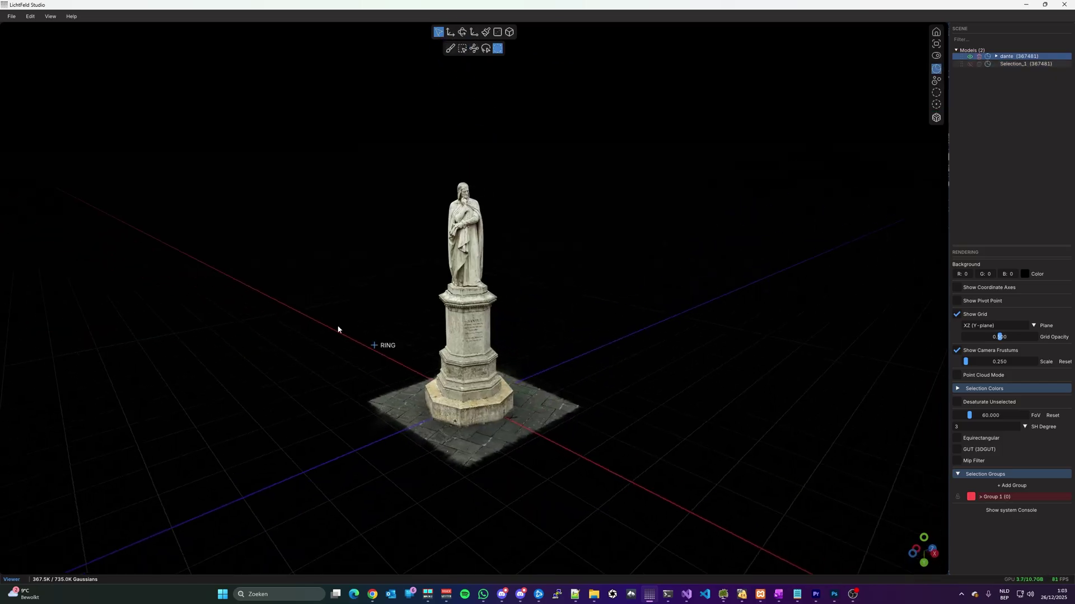
In the Export settings, exclude Selection_1 and choose the HTML Viewer format
{"action": "left_click", "coordinate": [13, 17]}
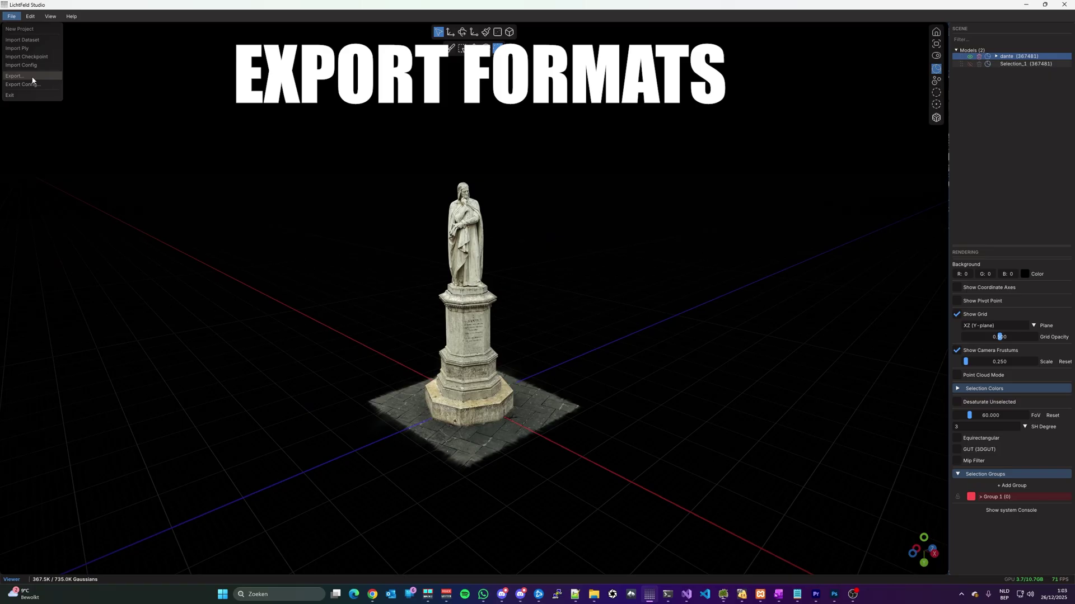
{"action": "left_click", "coordinate": [32, 77]}
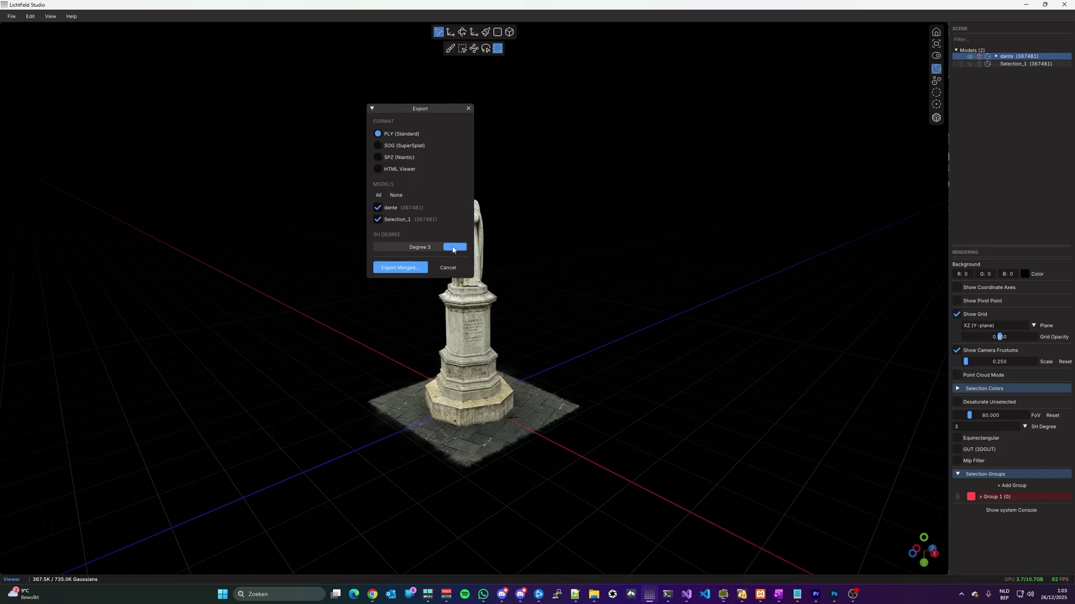
{"action": "left_click", "coordinate": [377, 219]}
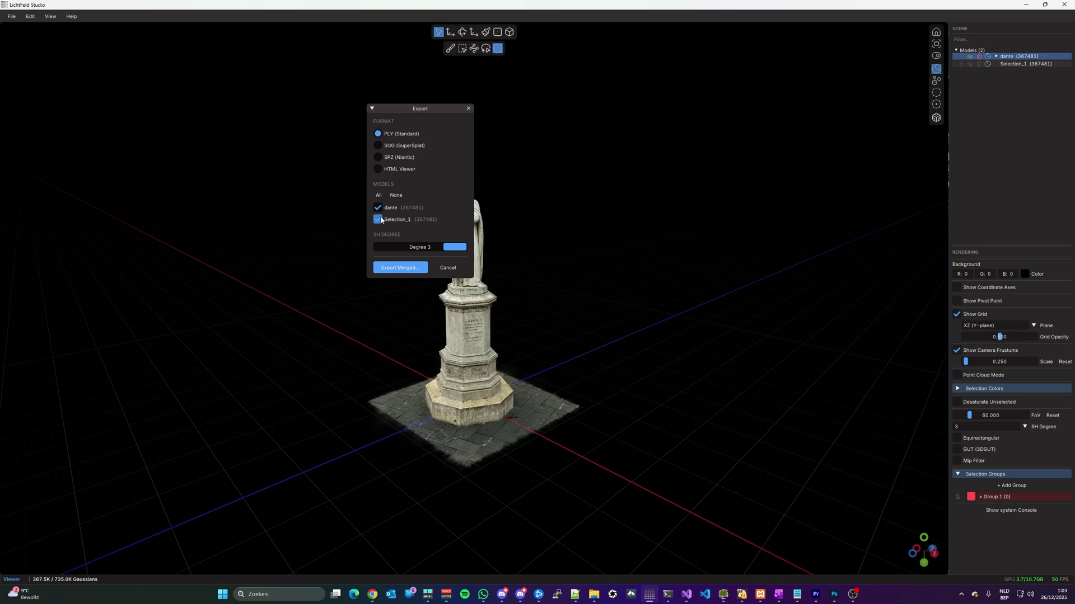
{"action": "left_click", "coordinate": [379, 147]}
{"action": "left_click", "coordinate": [378, 170]}
Save the export as dante.html and open it via Win+R in the SuperSplat Viewer
{"action": "left_click", "coordinate": [399, 268]}
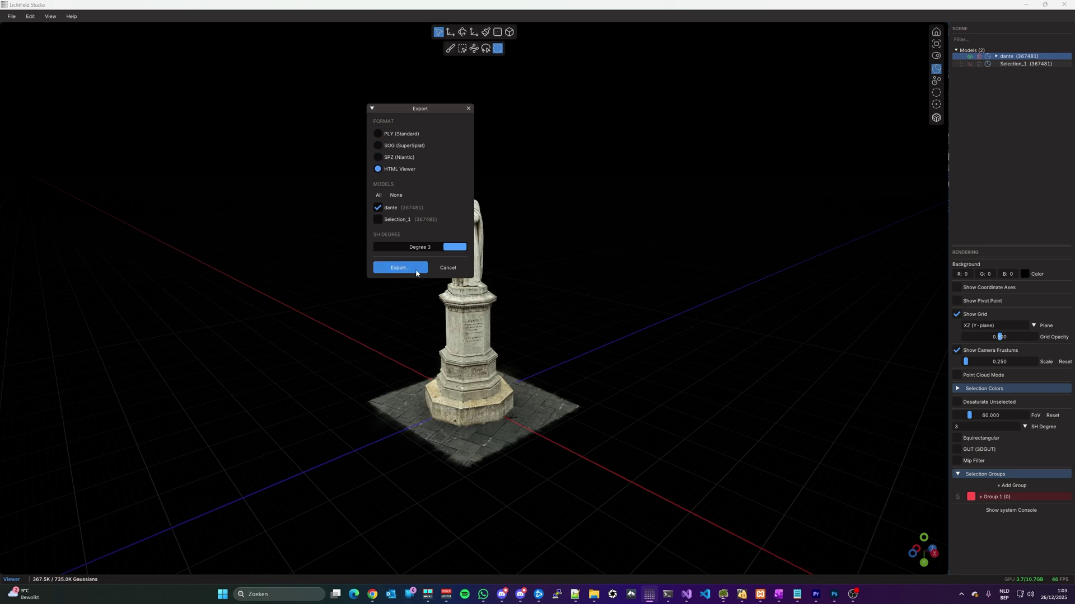
{"action": "key", "text": "Return"}
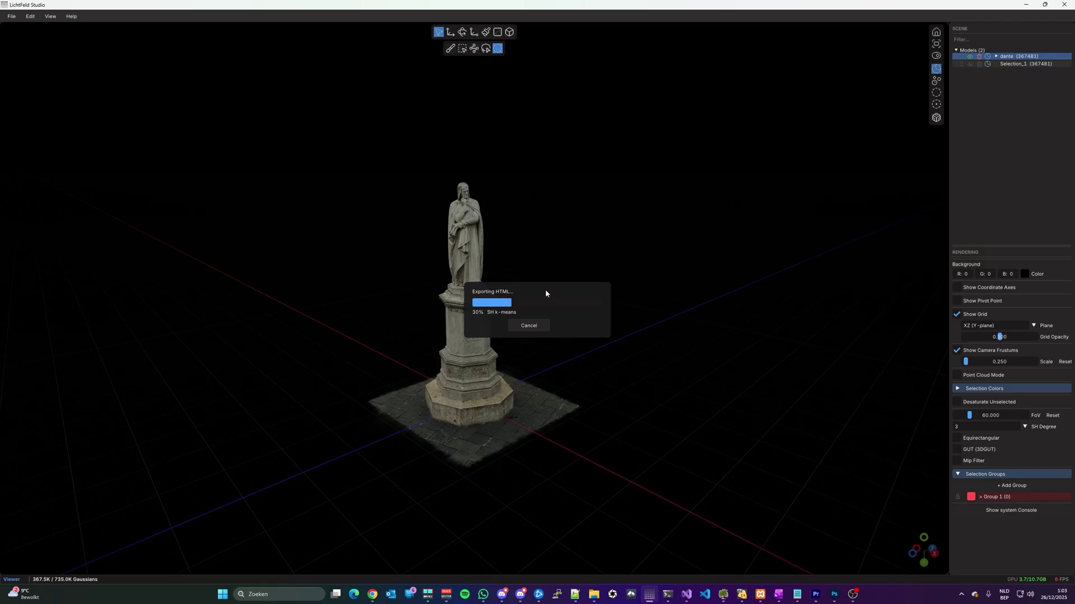
{"action": "key", "text": "super+r"}
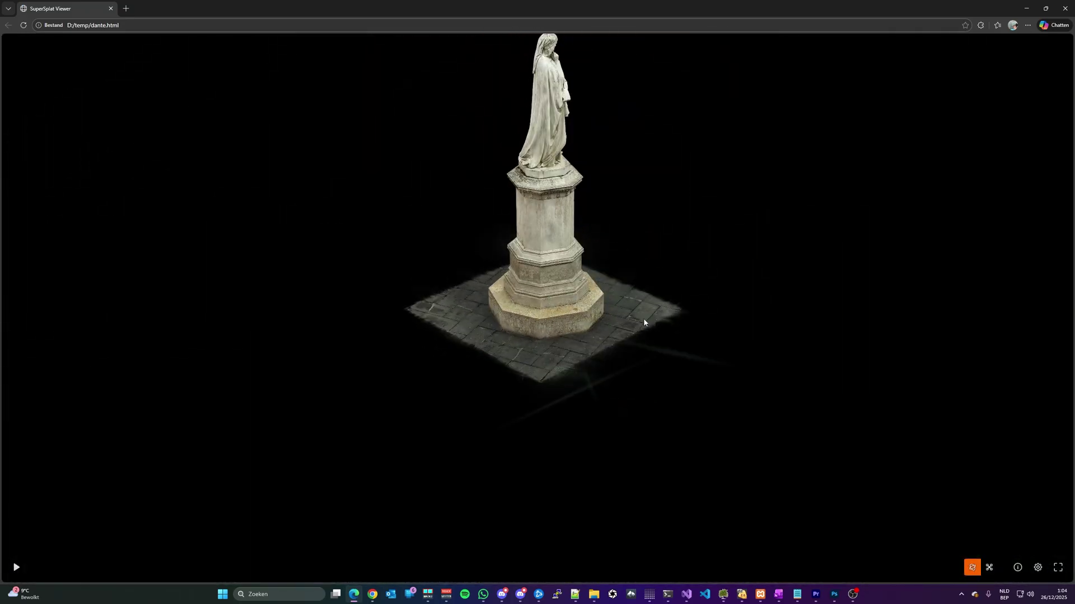
{"action": "left_click_drag", "start_coordinate": [643, 323], "coordinate": [461, 360]}
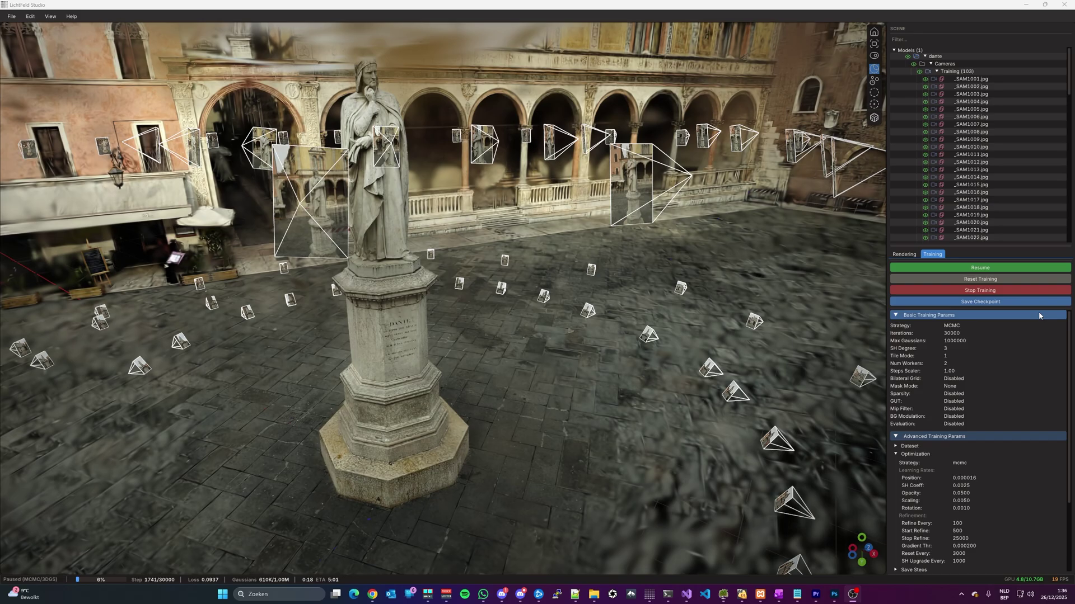
Save checkpoint_1741, reload the .resume file, resume training, and show save steps 1000, 7000, 30000
{"action": "left_click", "coordinate": [988, 303]}
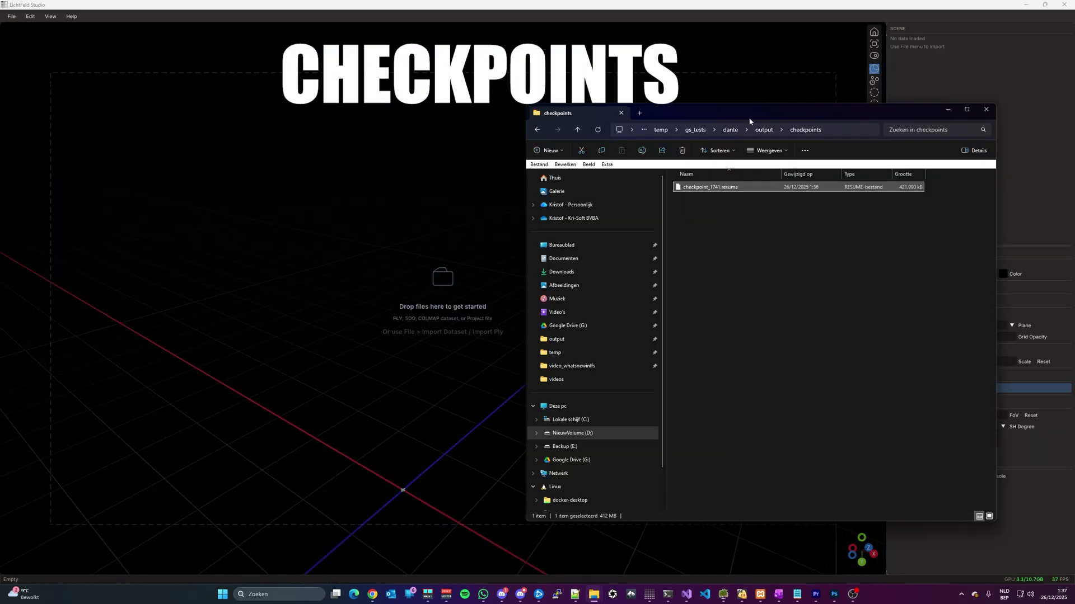
{"action": "left_click_drag", "start_coordinate": [741, 183], "coordinate": [475, 241]}
{"action": "left_click", "coordinate": [975, 269]}
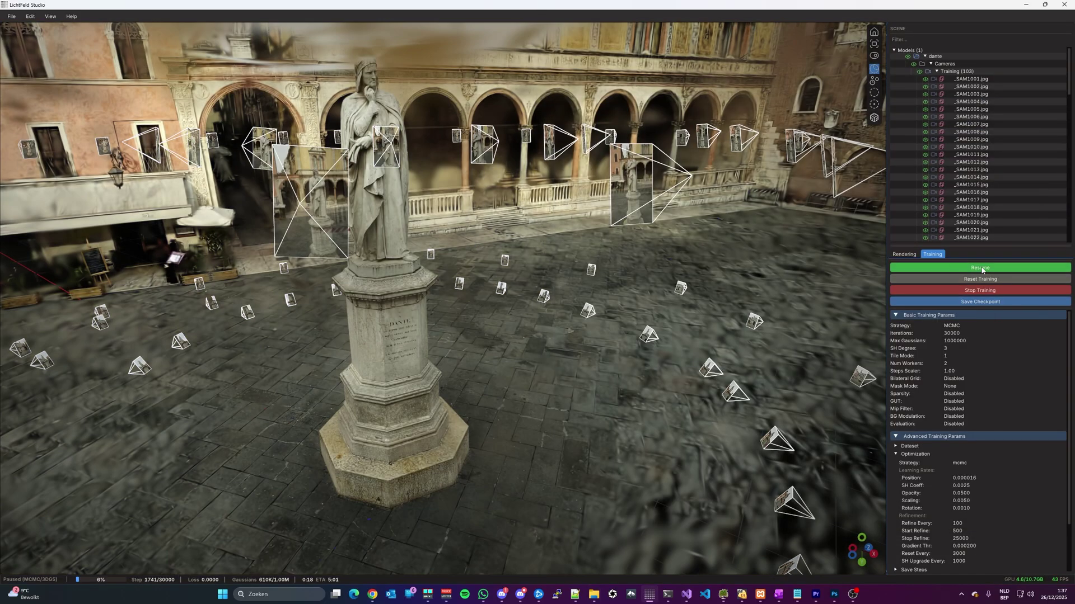
{"action": "left_click", "coordinate": [914, 329]}
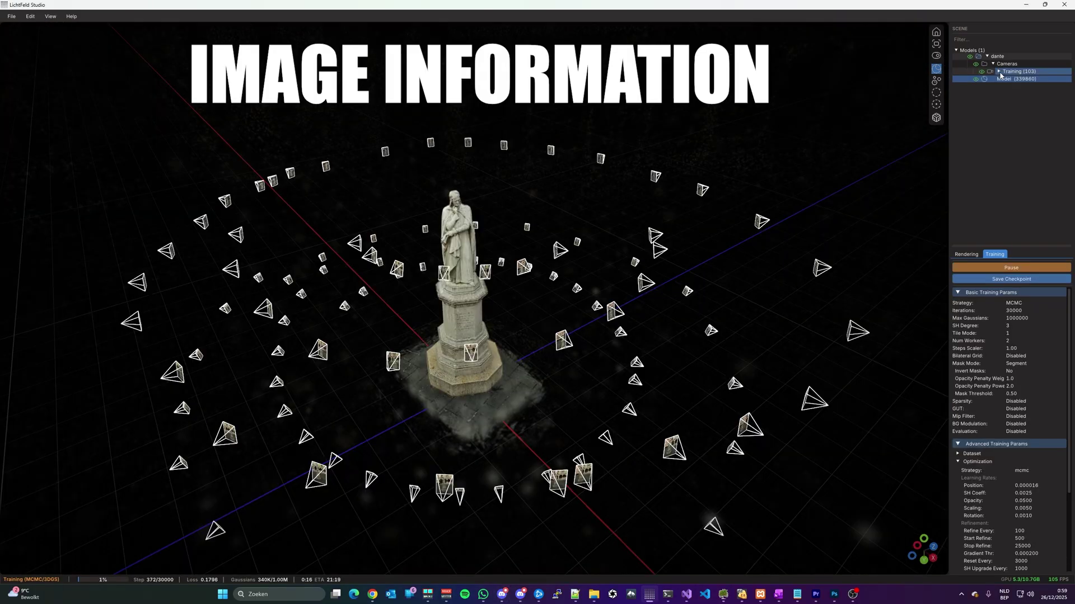
Expand Training (103) and open _SAM1006.jpg in the image preview
{"action": "left_click", "coordinate": [999, 71]}
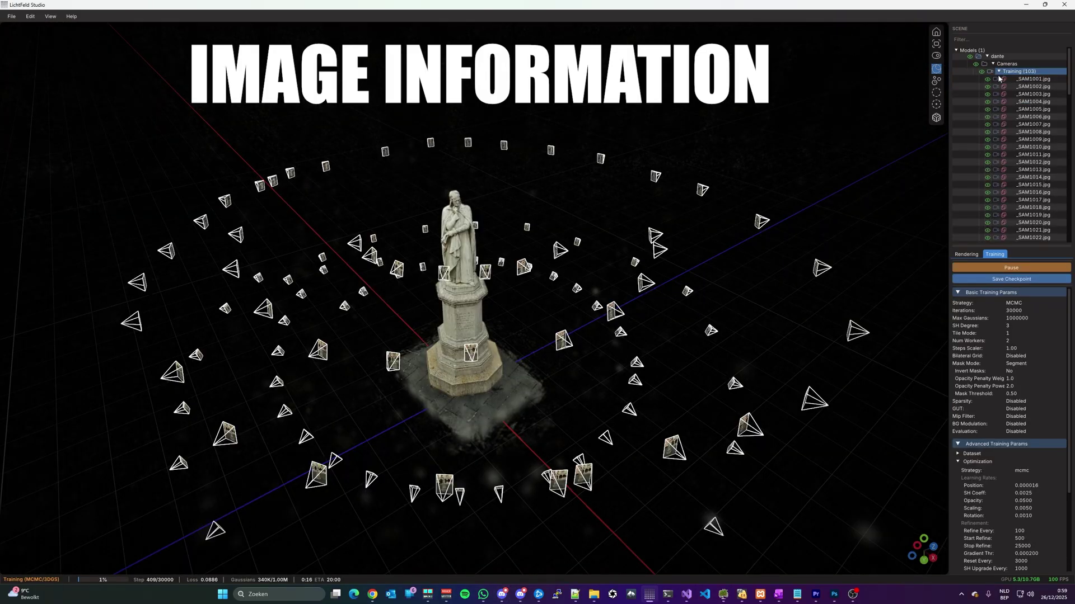
{"action": "double_click", "coordinate": [1032, 117]}
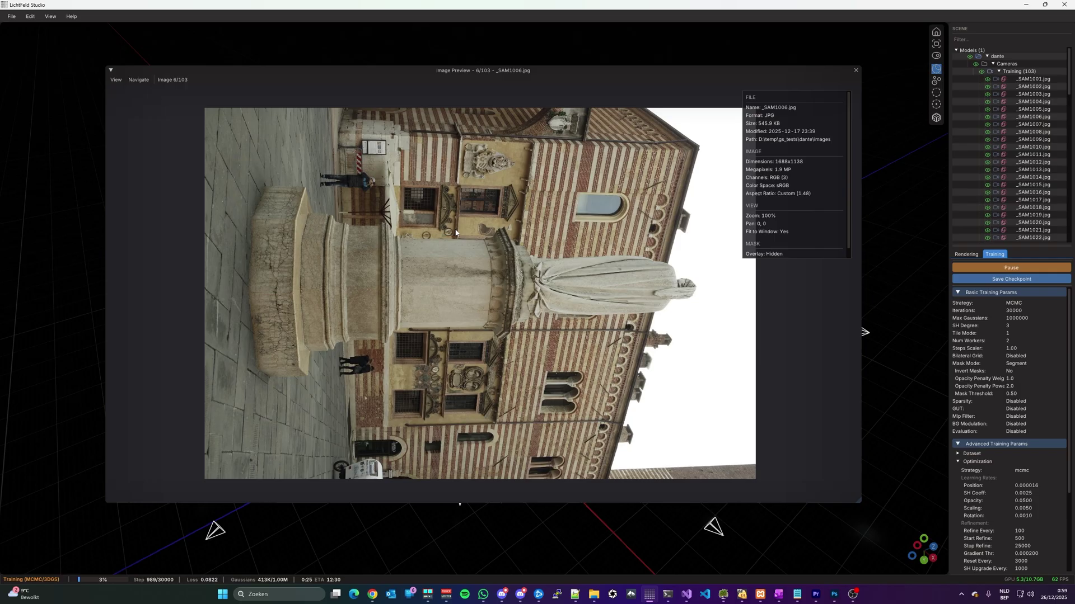
Toggle the mask overlay on the image off and back on with M
{"action": "key", "text": "m"}
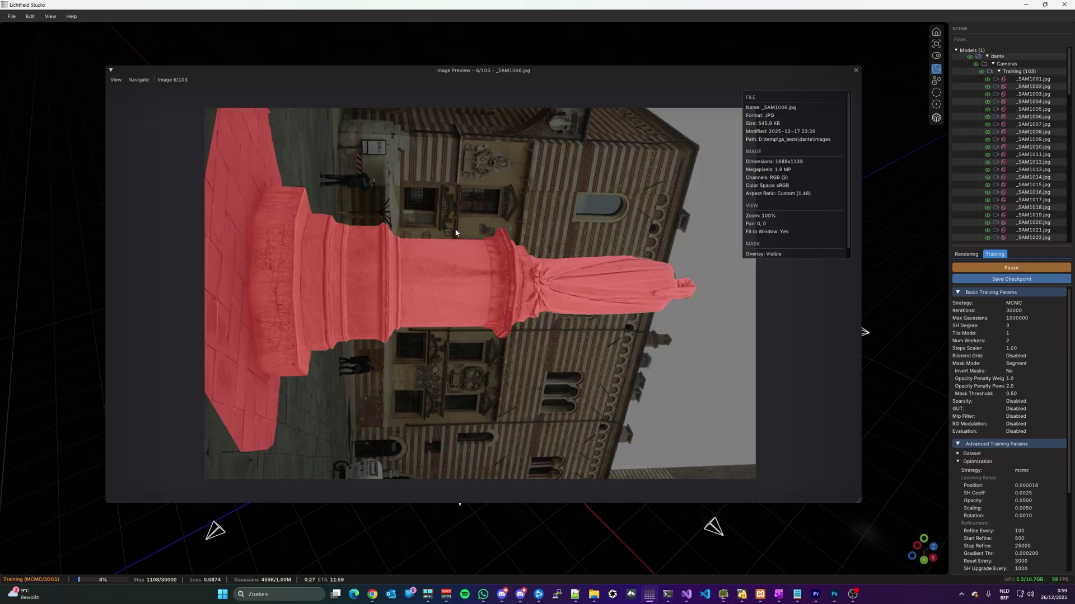
{"action": "key", "text": "m"}
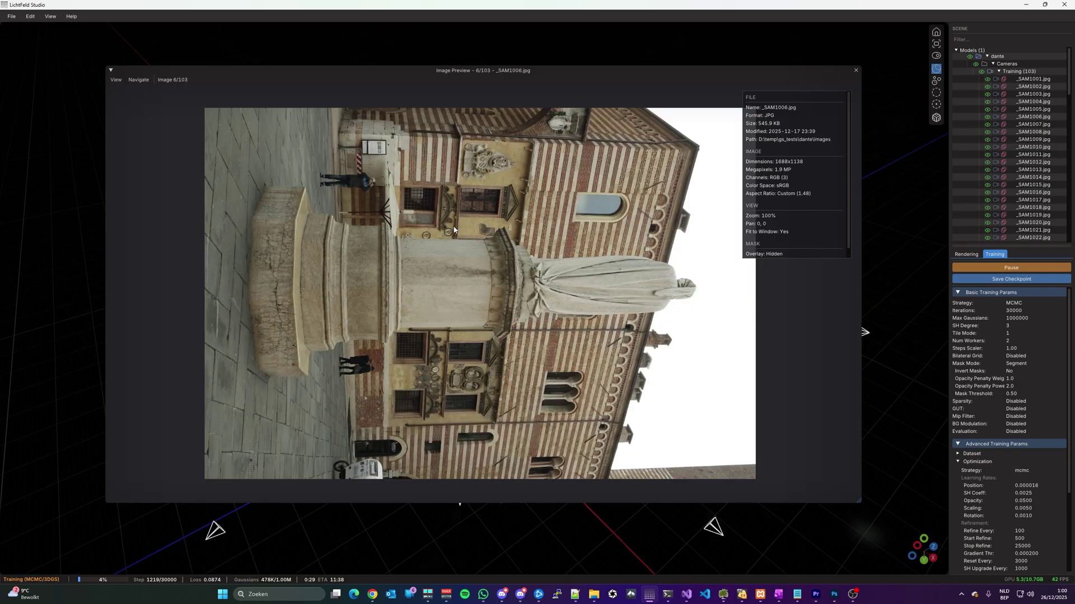
{"action": "key", "text": "m"}
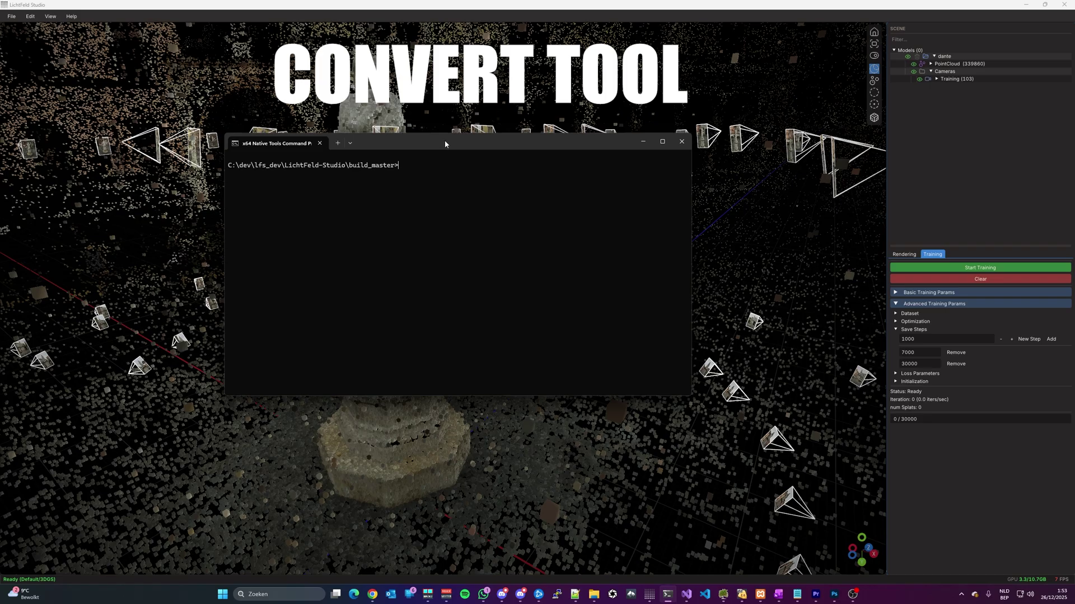
Convert d:\temp\output\for_viedo\dante.ply to SOG with the convert command, overwriting the existing output
{"action": "type", "text": "Release\\LichtFeld-Studio.exe convert"}
{"action": "key", "text": "Return"}
{"action": "key", "text": "Up"}
{"action": "type", "text": "d:\\temp\\output\\for_viedo\\dante.ply -f sog"}
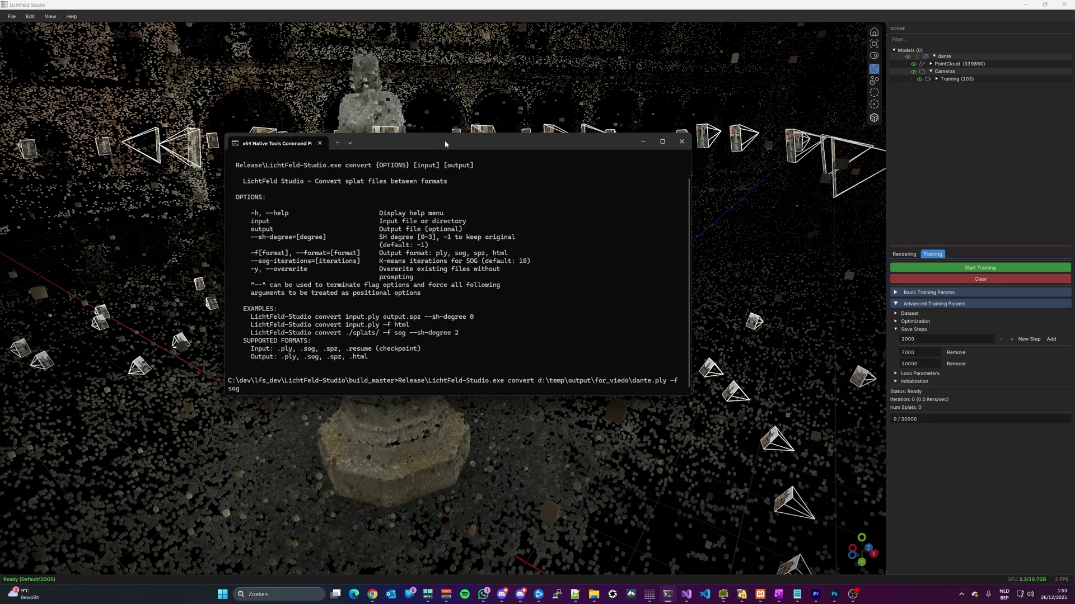
{"action": "key", "text": "Return"}
{"action": "type", "text": "Y"}
{"action": "key", "text": "Return"}
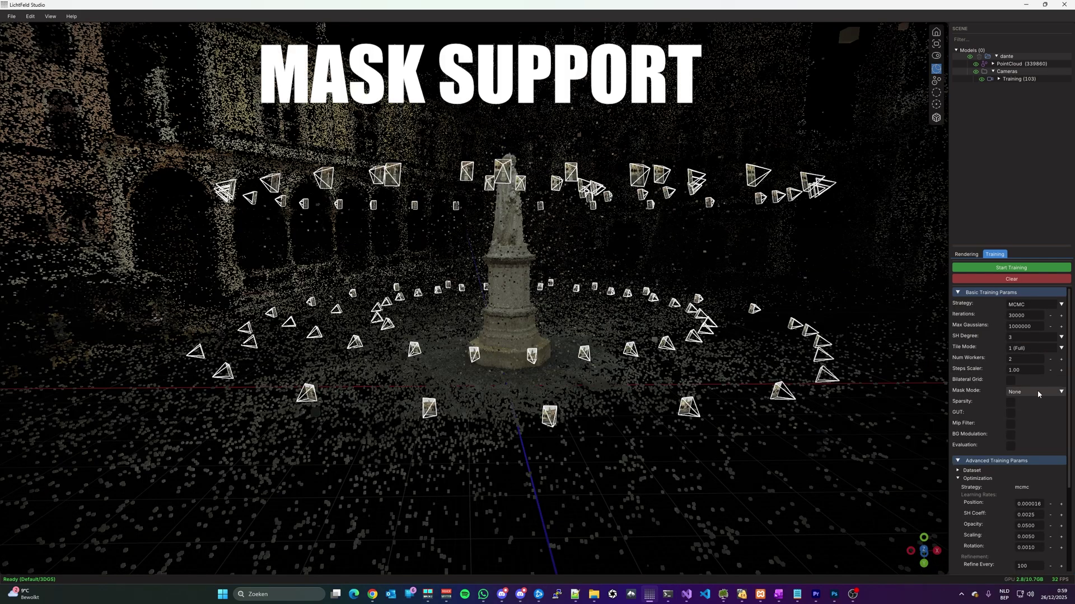
Set Mask Mode to Segment and start training with the masks applied
{"action": "left_click", "coordinate": [1037, 391]}
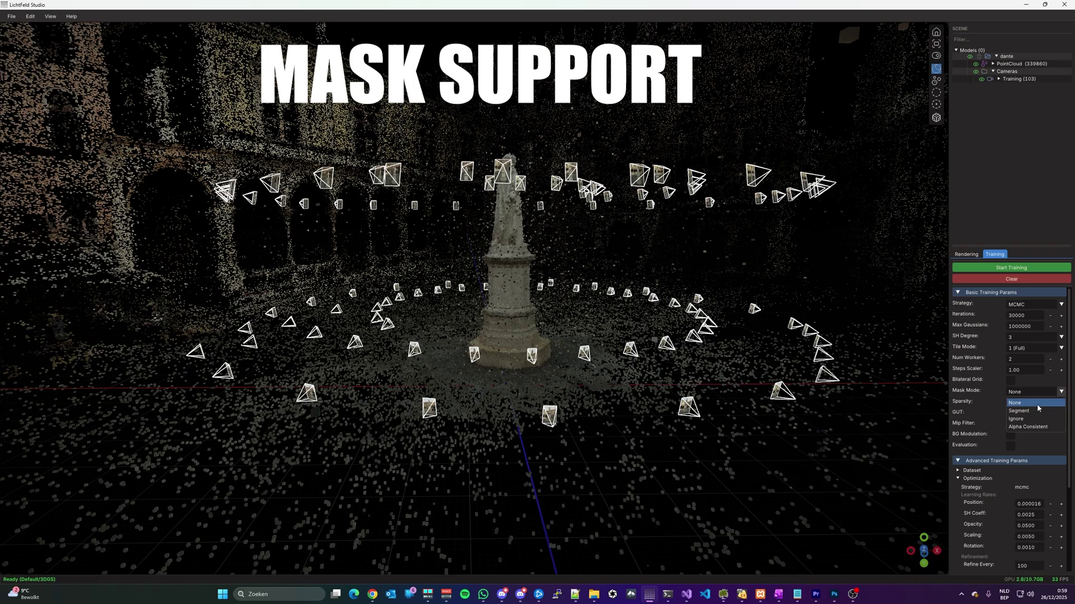
{"action": "left_click", "coordinate": [1036, 411]}
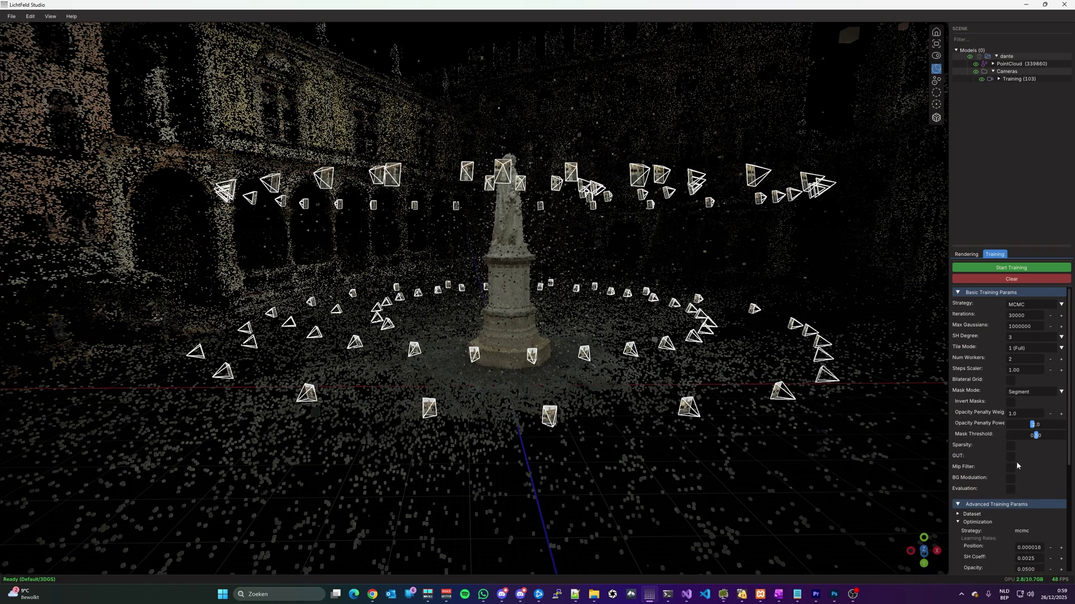
{"action": "left_click", "coordinate": [1010, 268]}
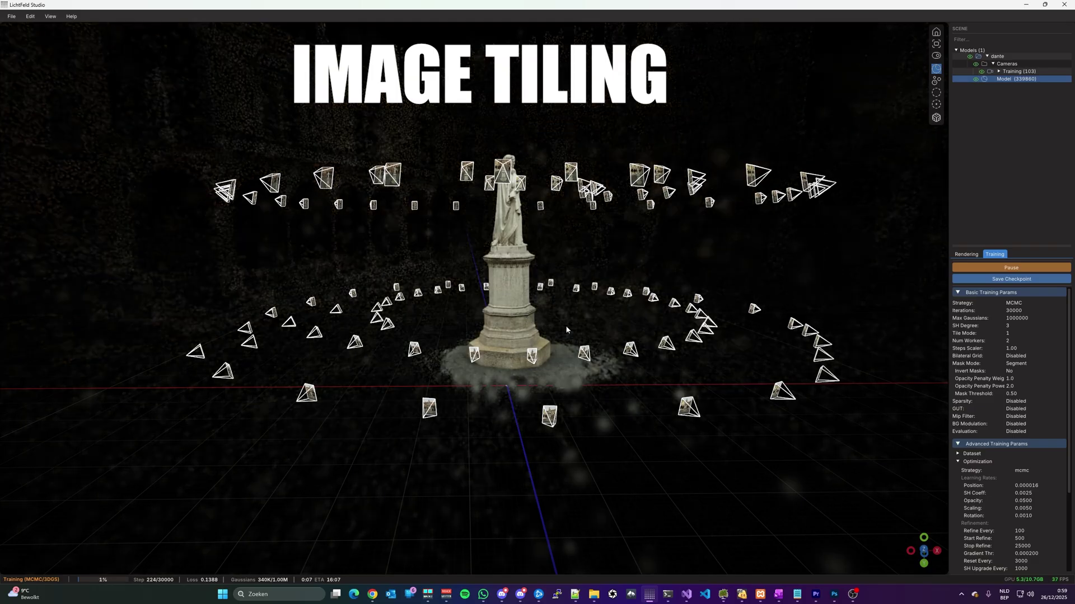
Expand the Training (103) image list and open _SAM1006.jpg in the image preview
{"action": "left_click_drag", "start_coordinate": [591, 333], "coordinate": [596, 367]}
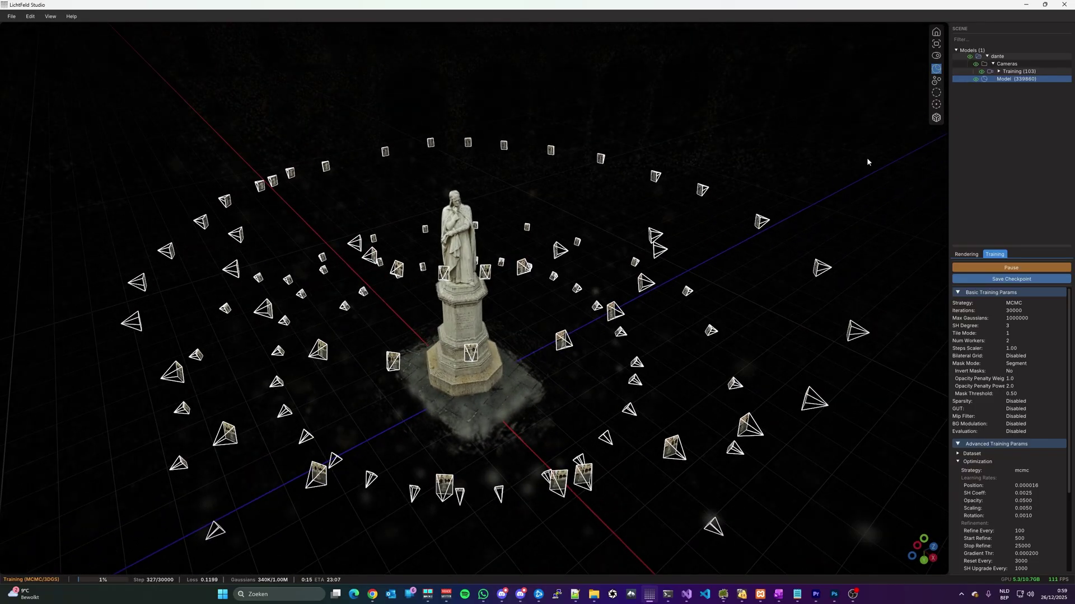
{"action": "double_click", "coordinate": [1003, 73]}
{"action": "left_click", "coordinate": [1028, 117]}
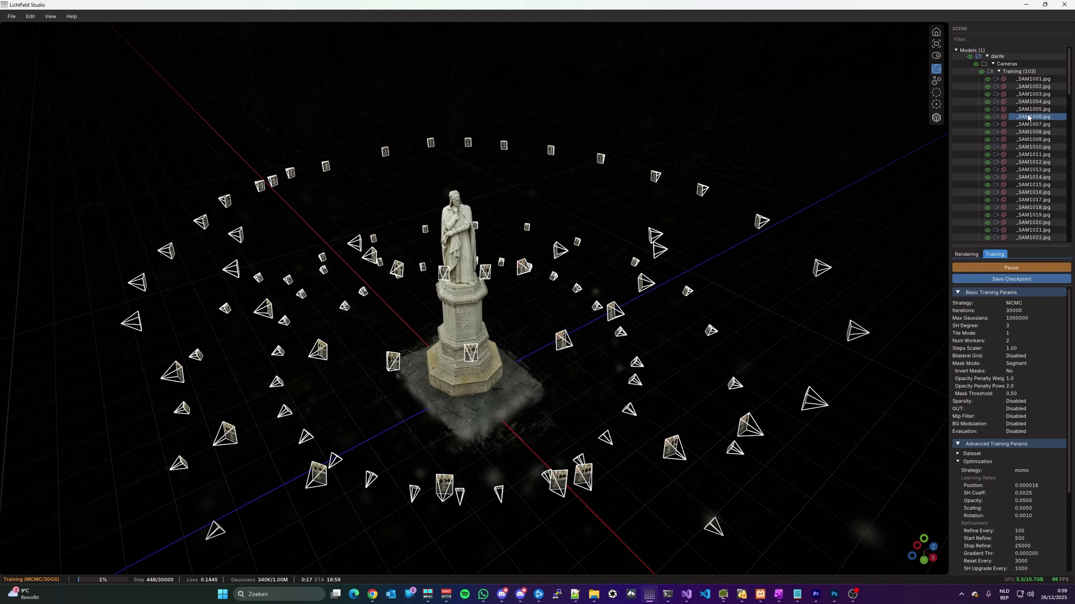
{"action": "double_click", "coordinate": [1032, 118]}
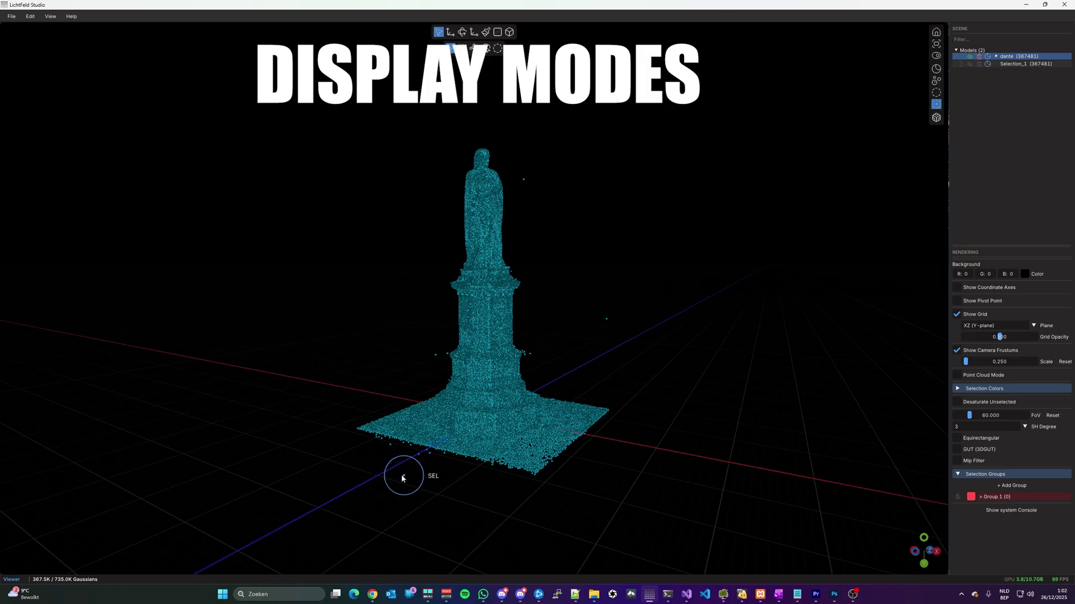
Add the pedestal to selection Group 1, then switch the statue back to full-colour splat rendering
{"action": "left_click", "coordinate": [480, 304]}
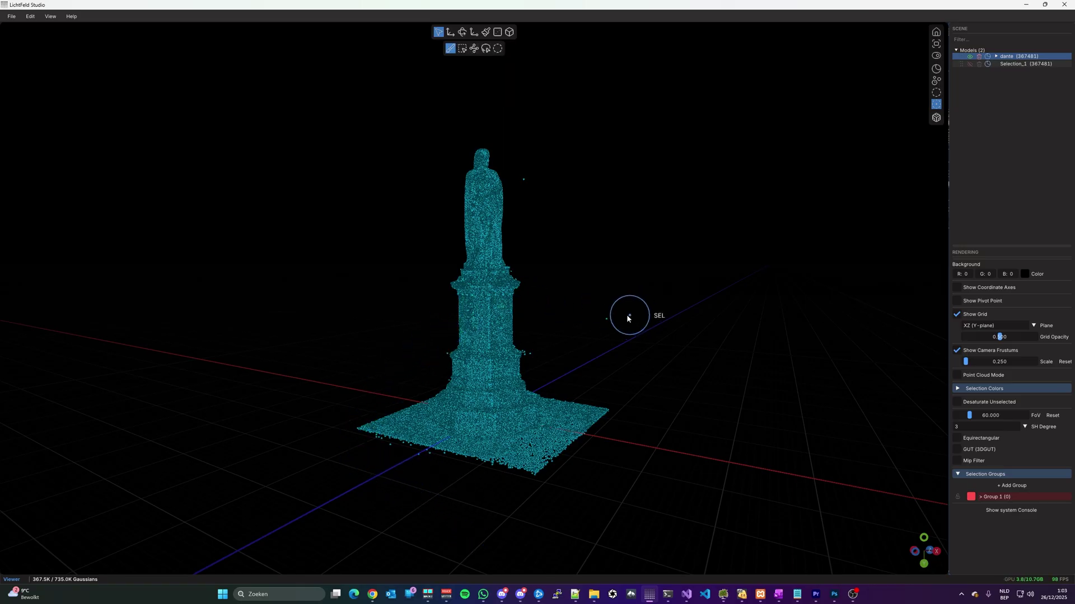
{"action": "left_click", "coordinate": [937, 94]}
{"action": "middle_click_drag", "start_coordinate": [748, 379], "coordinate": [532, 436]}
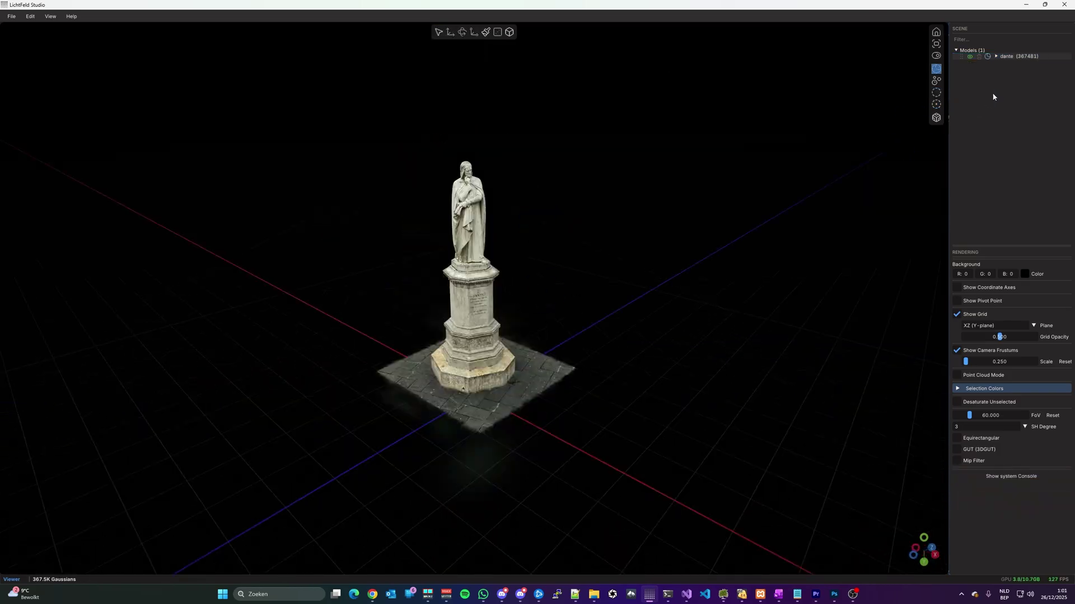
Level the statue by picking three alignment points on the paved base with the 3-point align tool
{"action": "left_click", "coordinate": [497, 32]}
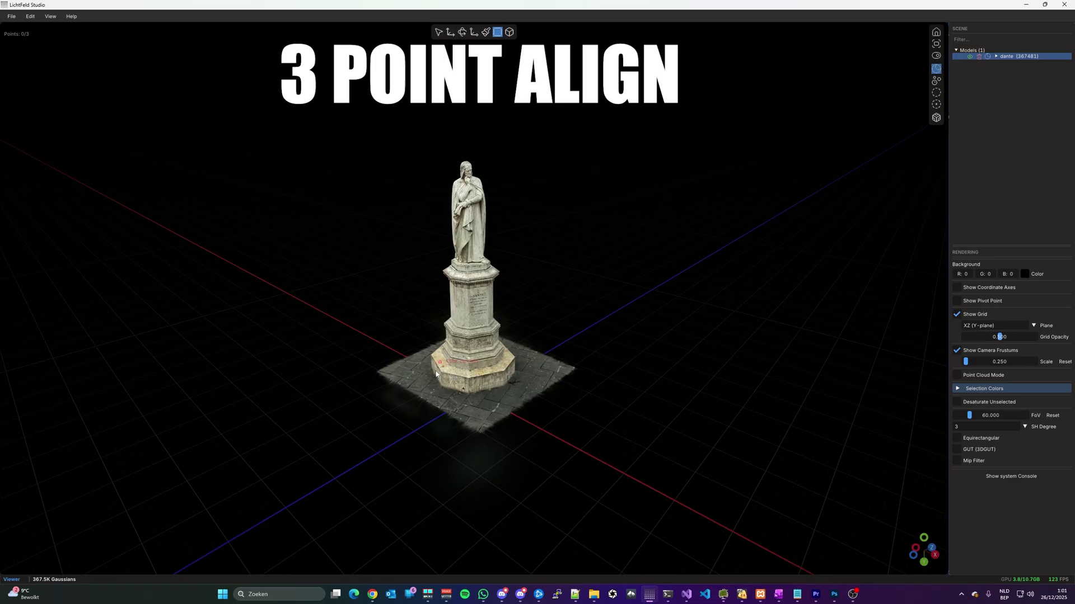
{"action": "left_click", "coordinate": [415, 370]}
{"action": "left_click", "coordinate": [481, 412]}
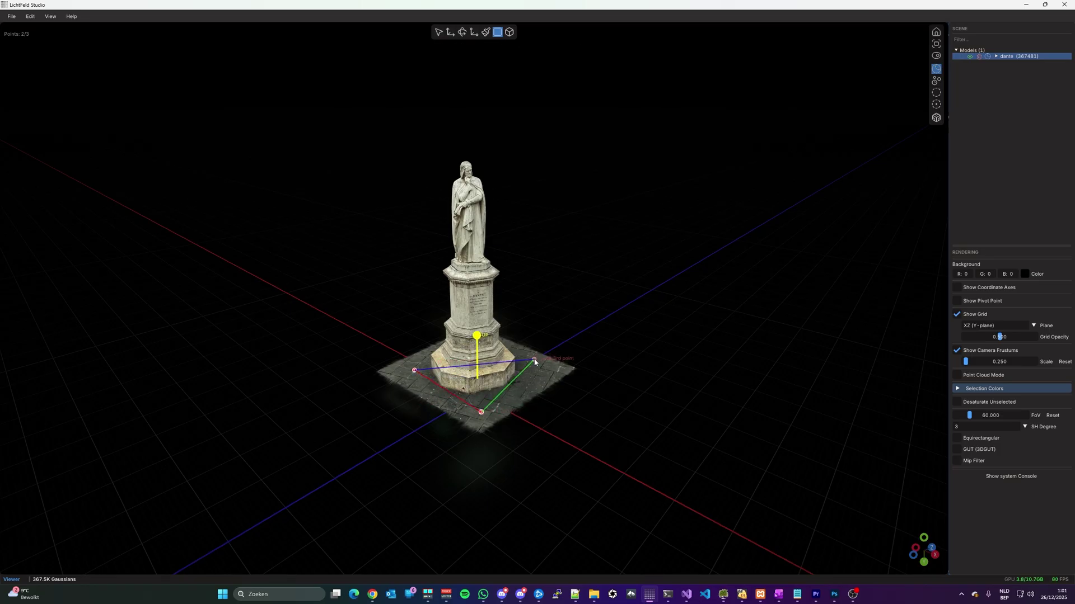
{"action": "left_click", "coordinate": [534, 361]}
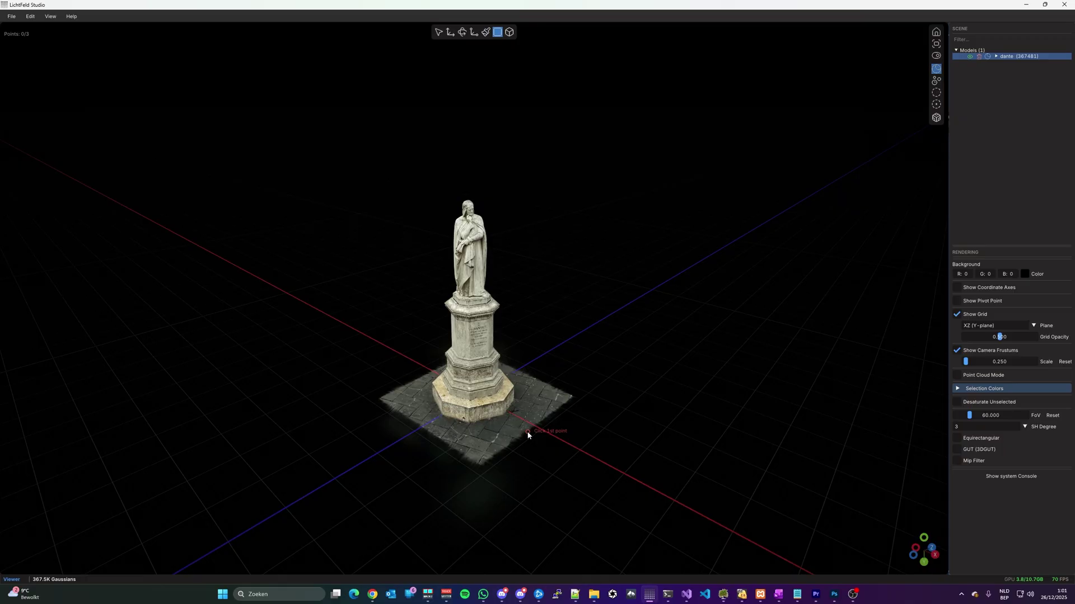
{"action": "middle_click_drag", "start_coordinate": [528, 435], "coordinate": [532, 401]}
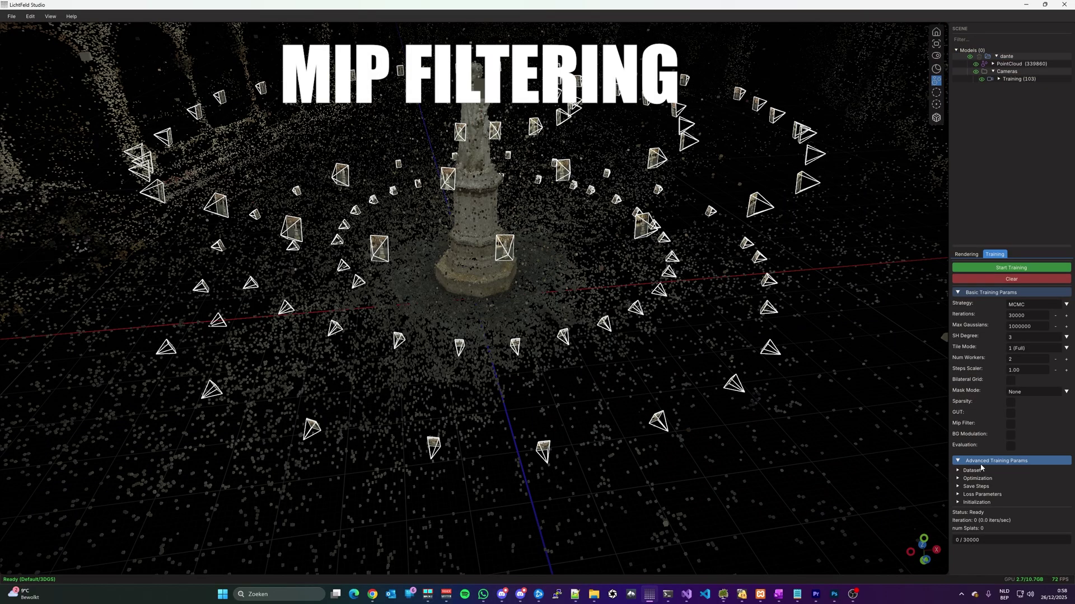
Expand Optimization under Advanced Training Params and scroll through its learning-rate values
{"action": "left_click", "coordinate": [978, 479]}
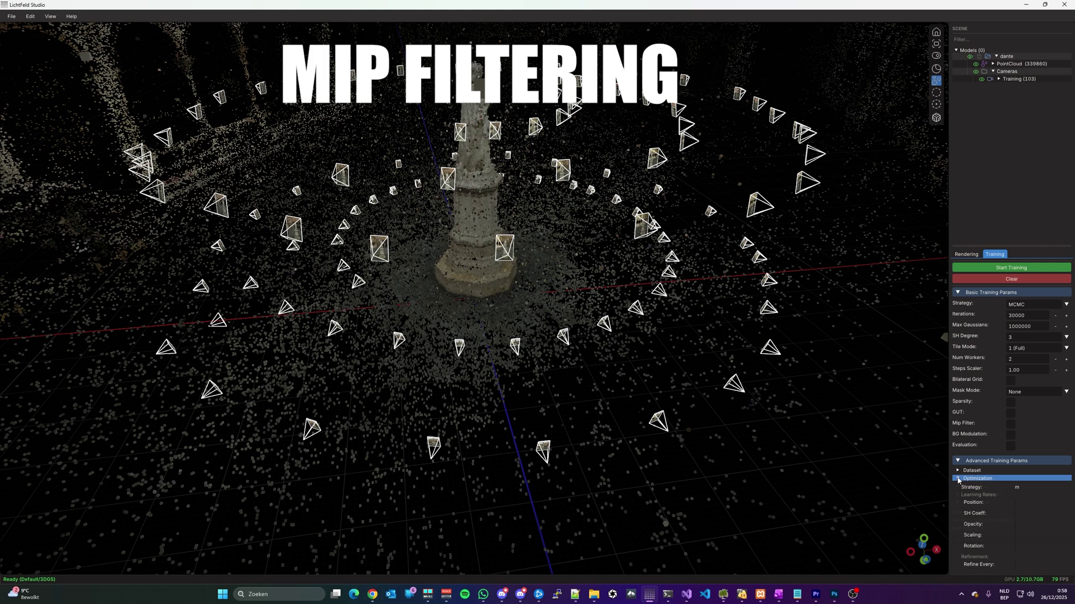
{"action": "scroll", "coordinate": [1029, 482], "scroll_direction": "down", "scroll_amount": 2}
{"action": "scroll", "coordinate": [1028, 483], "scroll_direction": "down", "scroll_amount": 2}
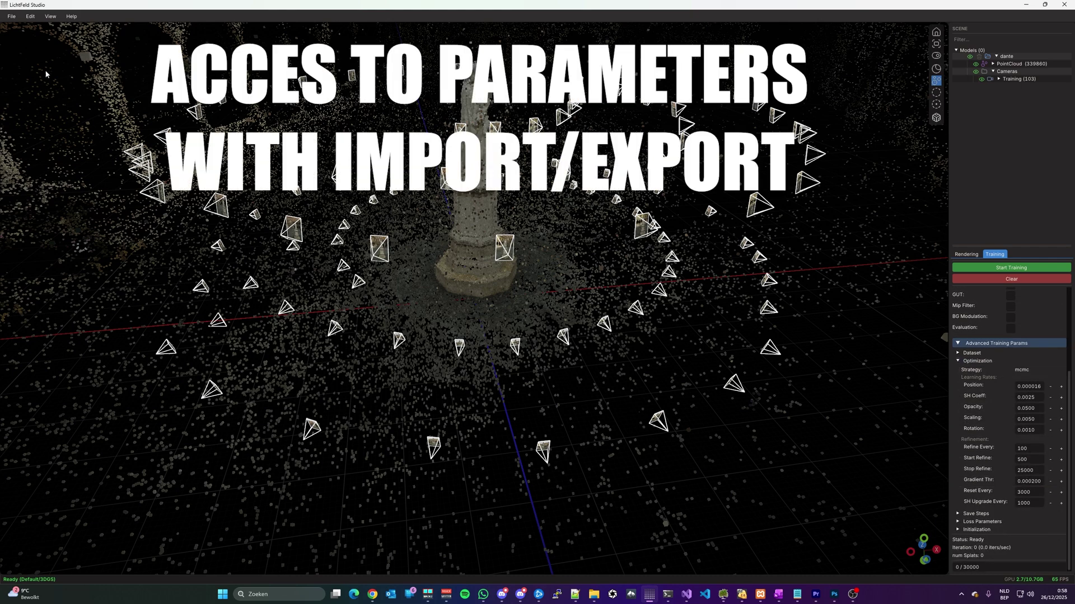
Open File > Export Config and File > Import Config, cancelling both dialogs
{"action": "left_click", "coordinate": [11, 16]}
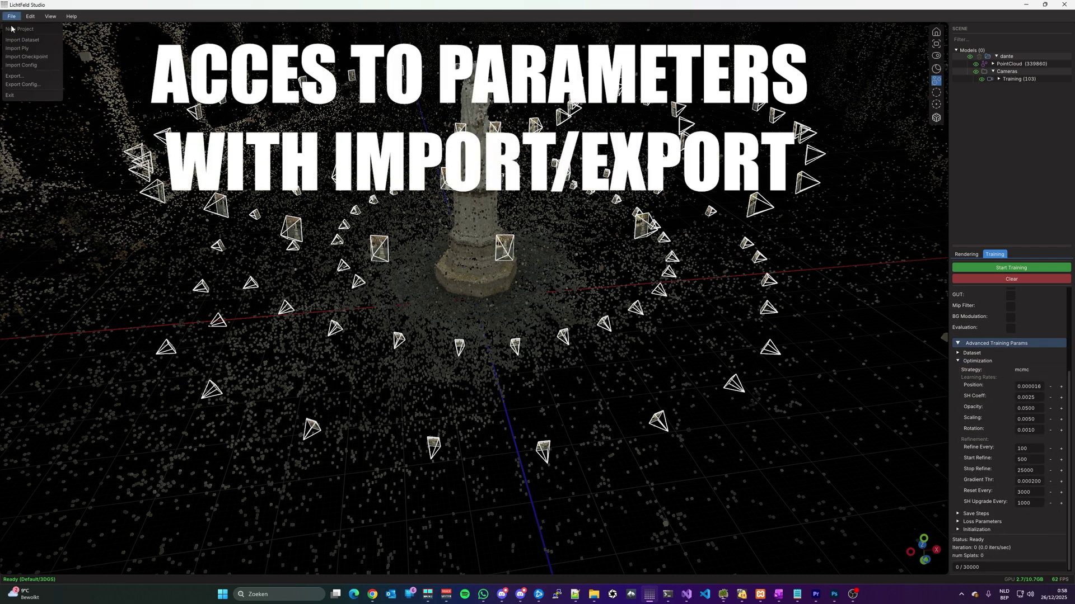
{"action": "left_click", "coordinate": [24, 84]}
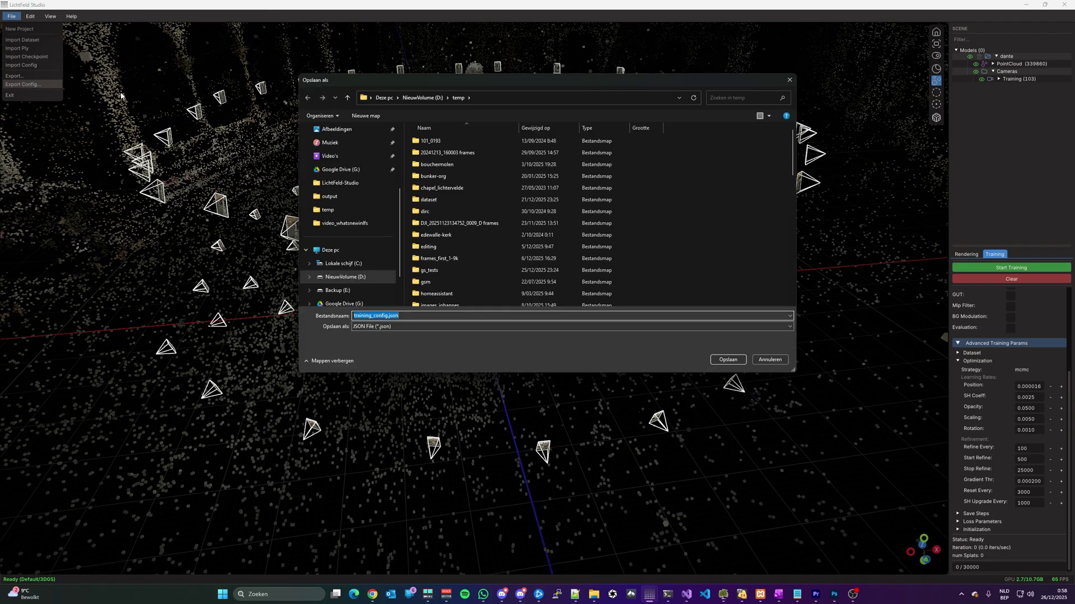
{"action": "left_click", "coordinate": [765, 361]}
{"action": "left_click", "coordinate": [8, 17]}
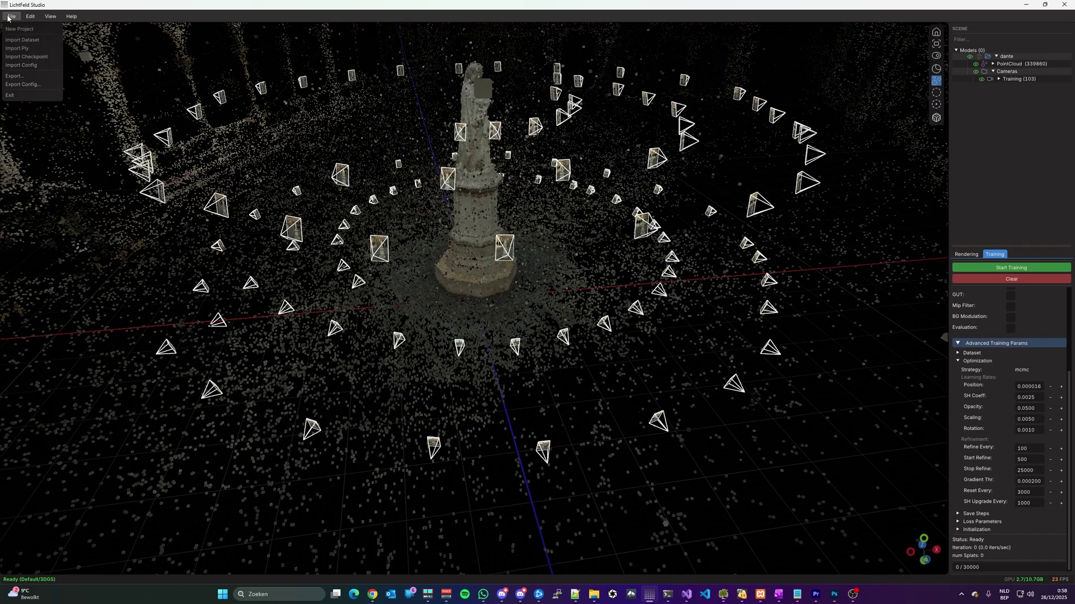
{"action": "left_click", "coordinate": [37, 66]}
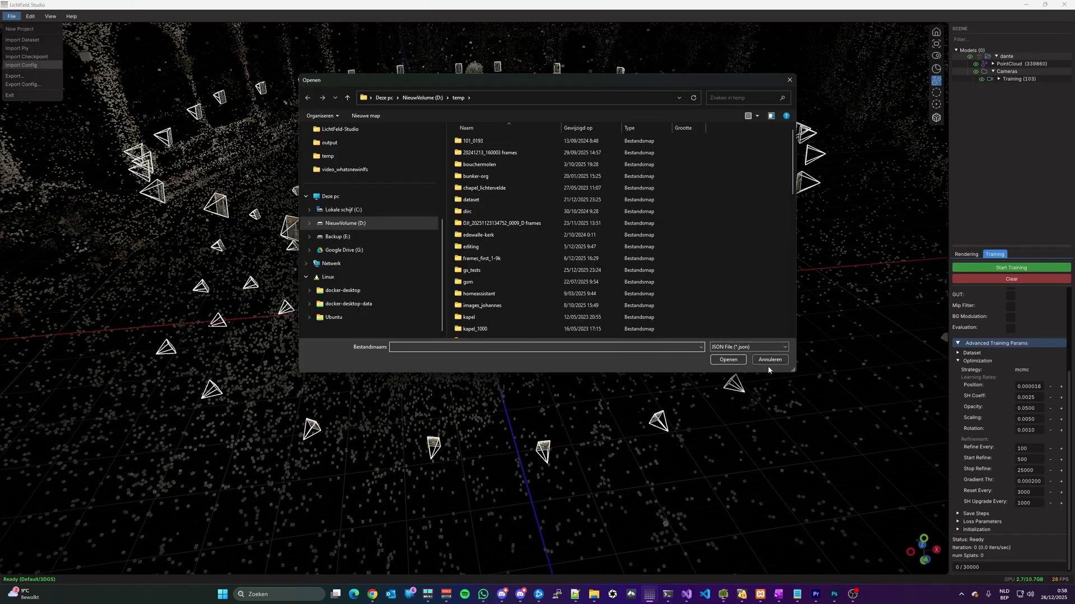
{"action": "left_click", "coordinate": [769, 361]}
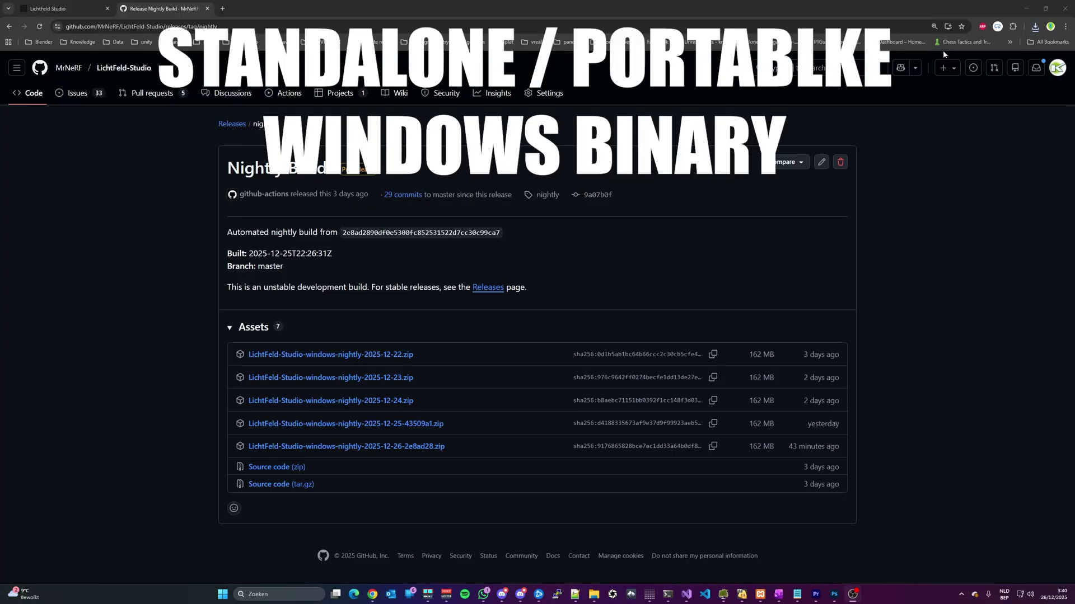
Open the already-downloaded 2025-12-26 Windows nightly zip from Chrome's download history, cancelling the duplicate download
{"action": "left_click", "coordinate": [420, 446]}
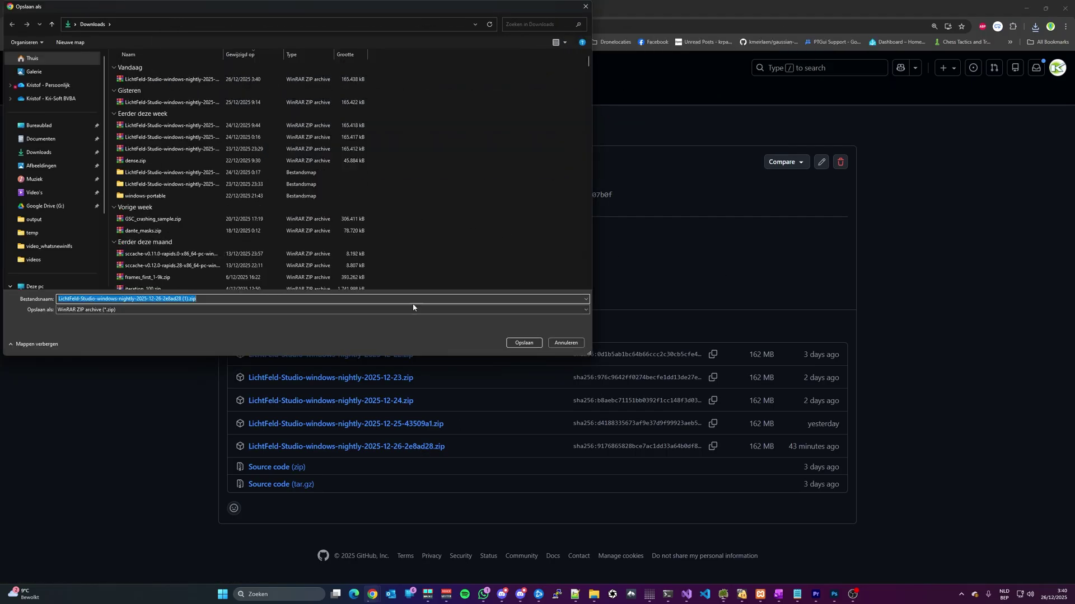
{"action": "left_click", "coordinate": [553, 343]}
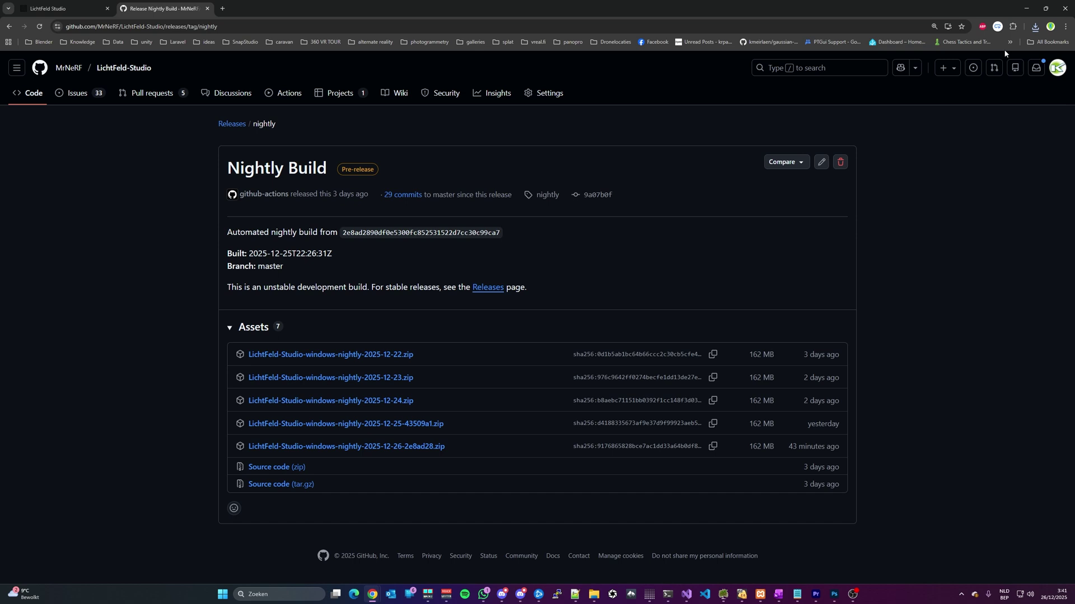
{"action": "left_click", "coordinate": [1035, 26]}
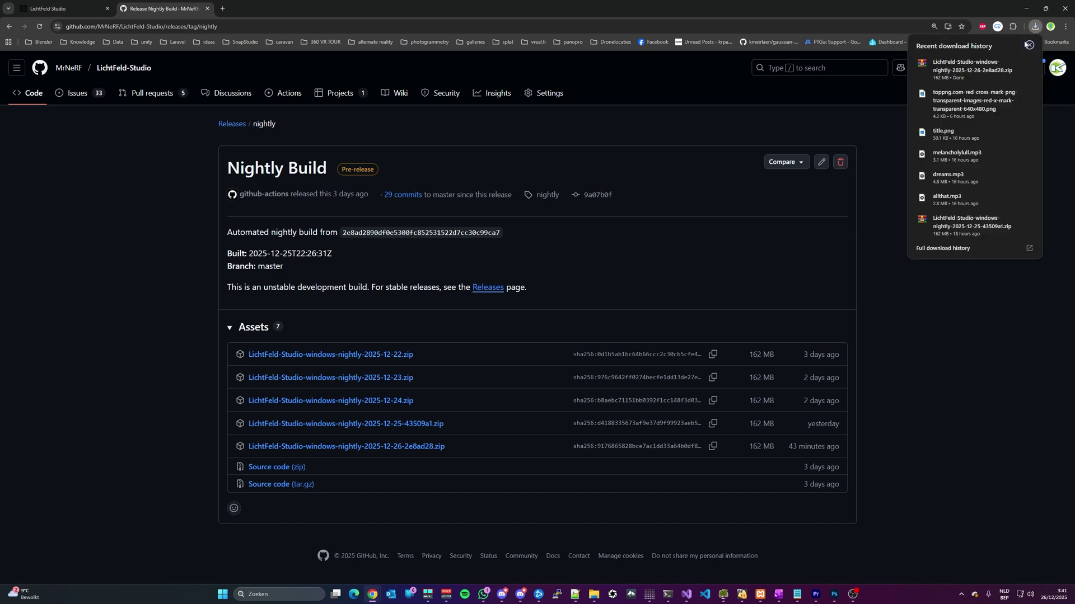
{"action": "left_click", "coordinate": [958, 71]}
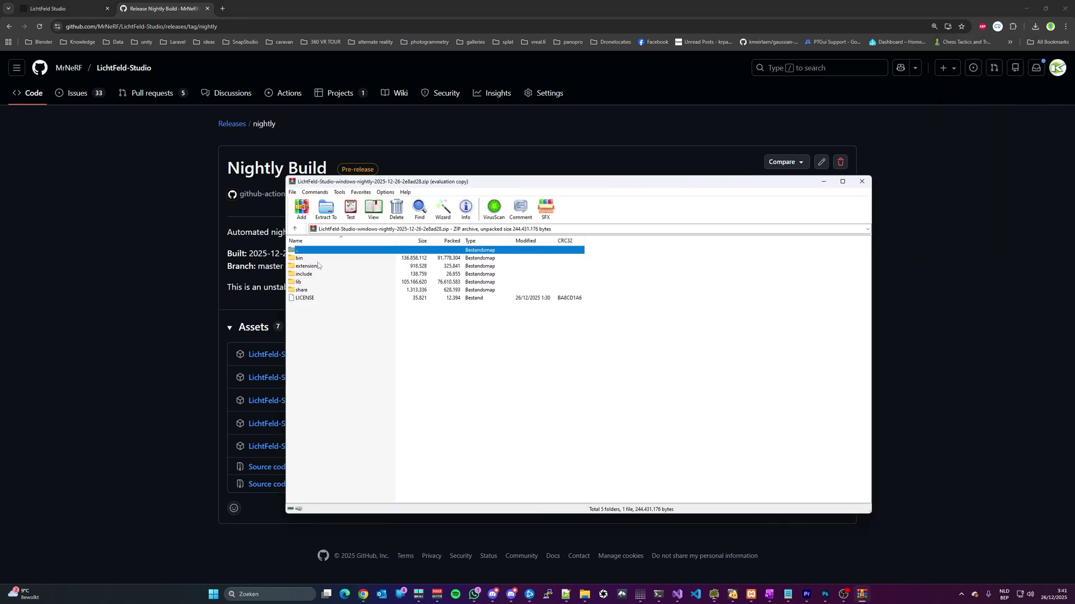
Launch LichtFeld-Studio.exe from the archive's bin folder, maximise its window and dismiss the splash
{"action": "left_click", "coordinate": [629, 357]}
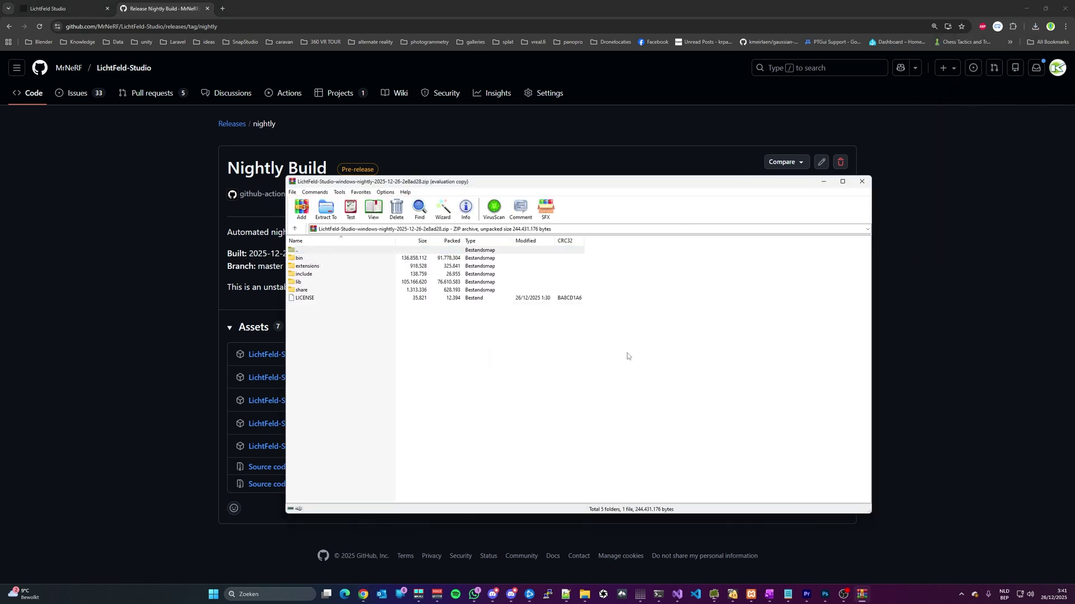
{"action": "double_click", "coordinate": [349, 258]}
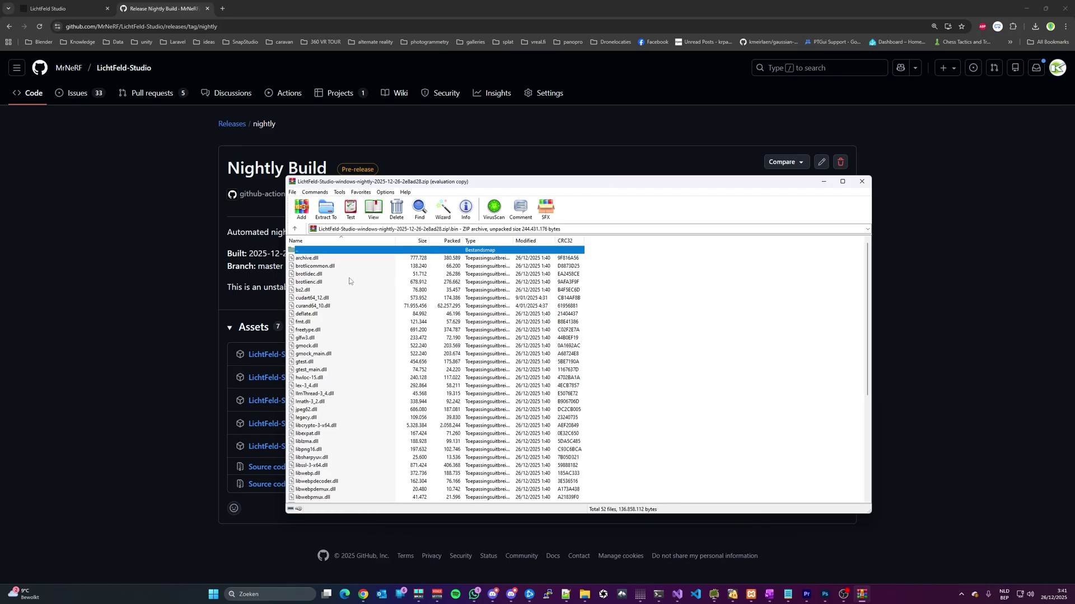
{"action": "scroll", "coordinate": [360, 309], "scroll_direction": "down", "scroll_amount": 4}
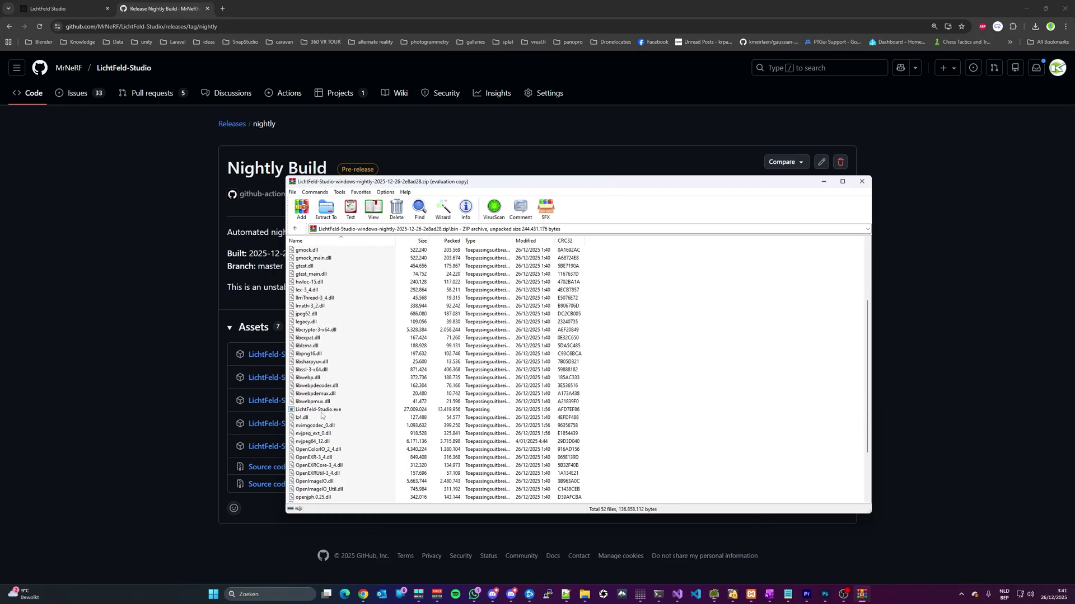
{"action": "left_click", "coordinate": [314, 410]}
{"action": "double_click", "coordinate": [314, 410]}
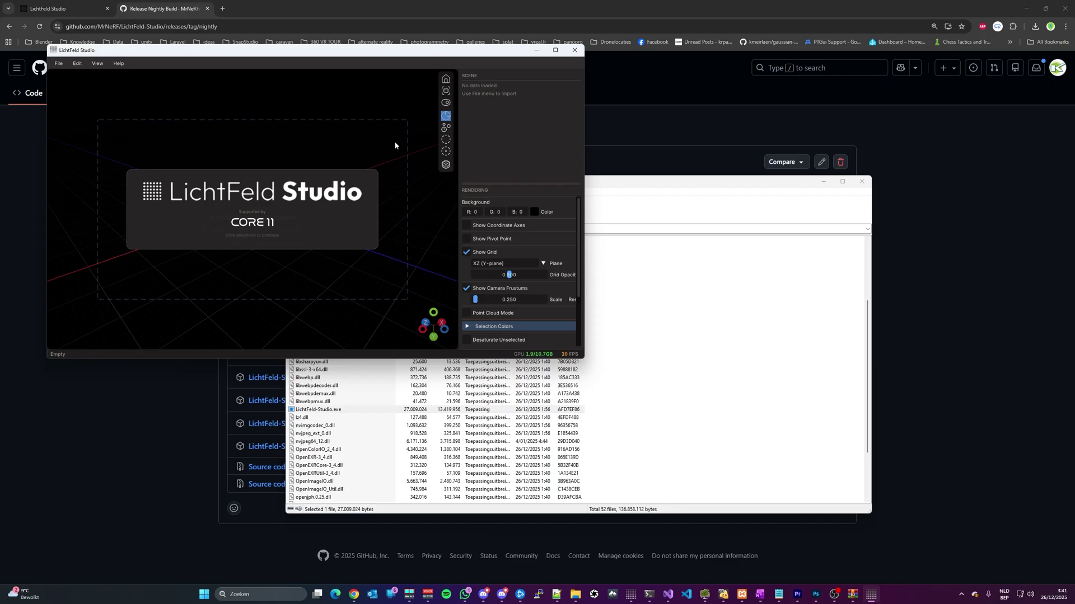
{"action": "double_click", "coordinate": [392, 53]}
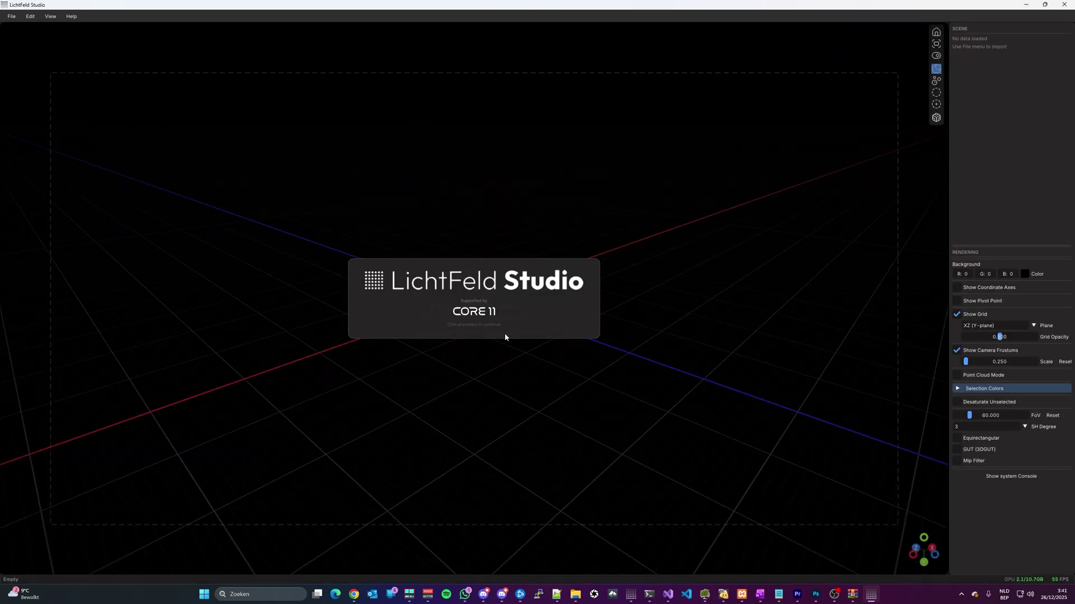
{"action": "left_click", "coordinate": [519, 331]}
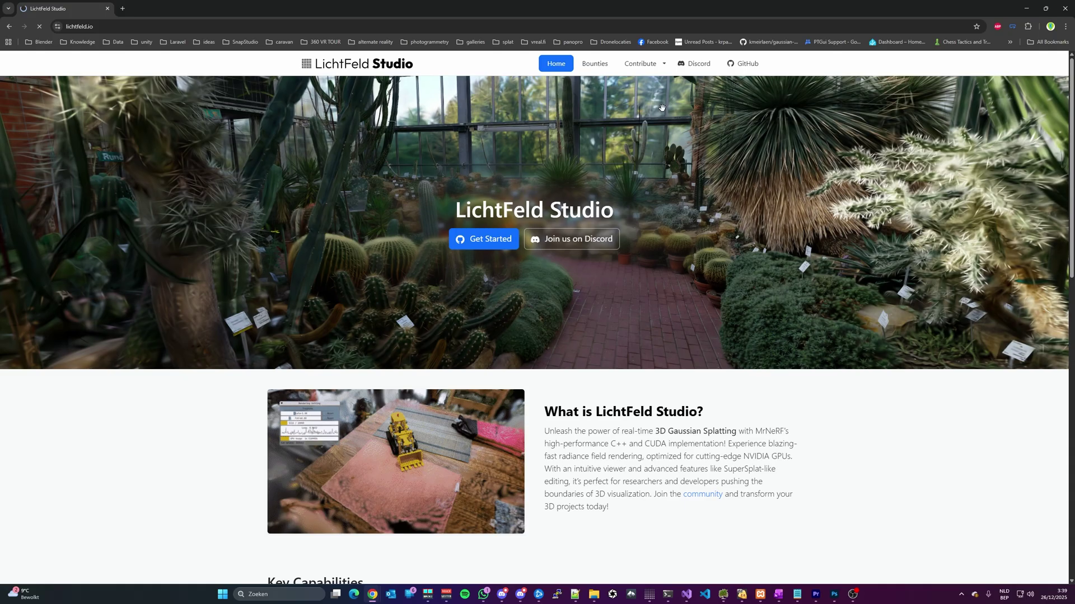
Go from lichtfeld.io to the GitHub repository's tags and open the nightly release
{"action": "left_click", "coordinate": [742, 65]}
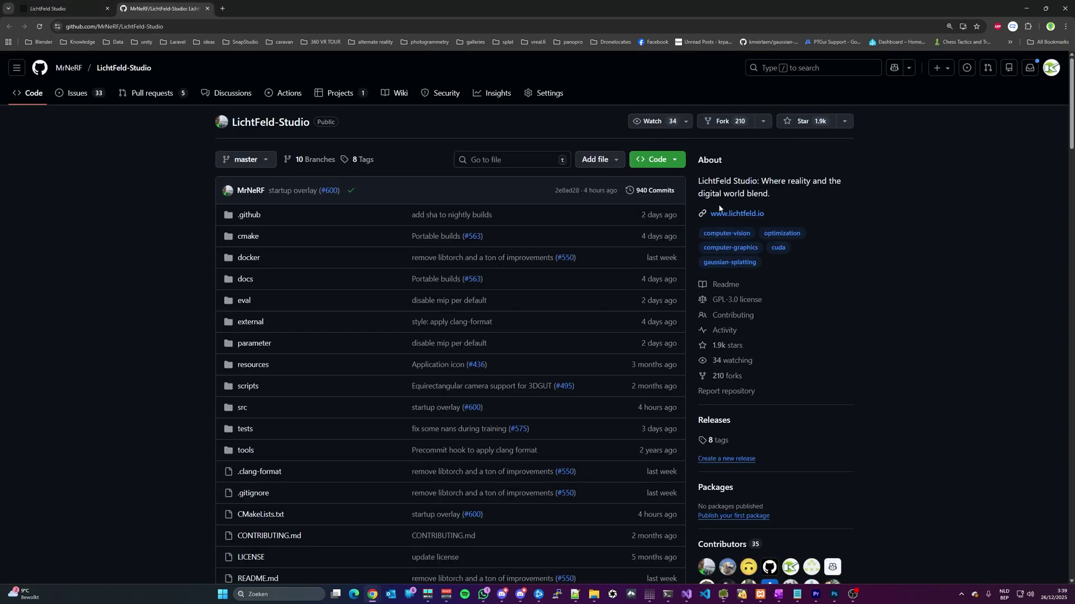
{"action": "left_click", "coordinate": [721, 441]}
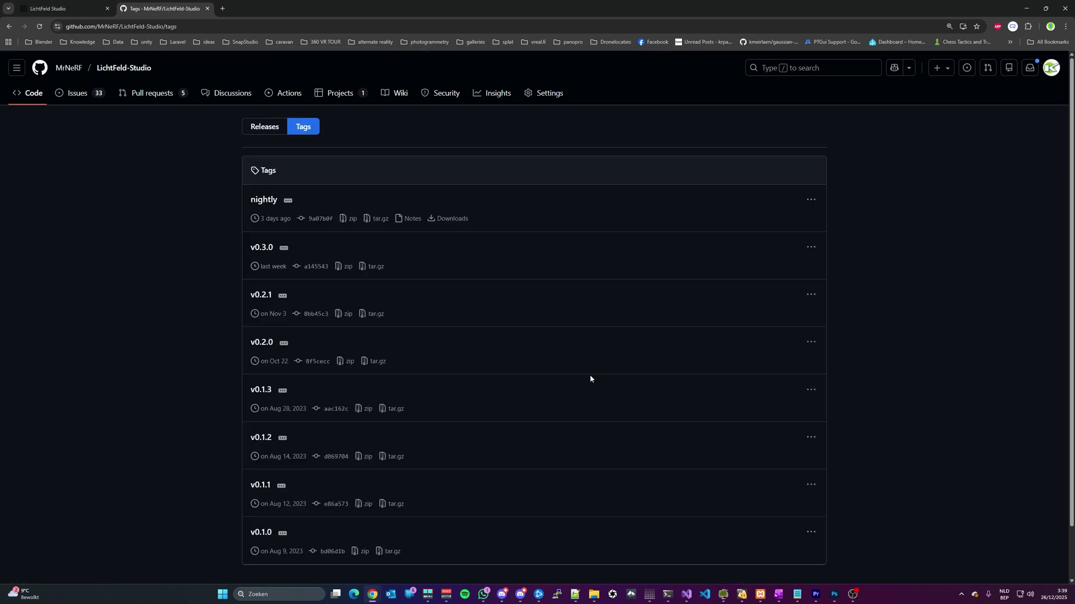
{"action": "left_click", "coordinate": [265, 201]}
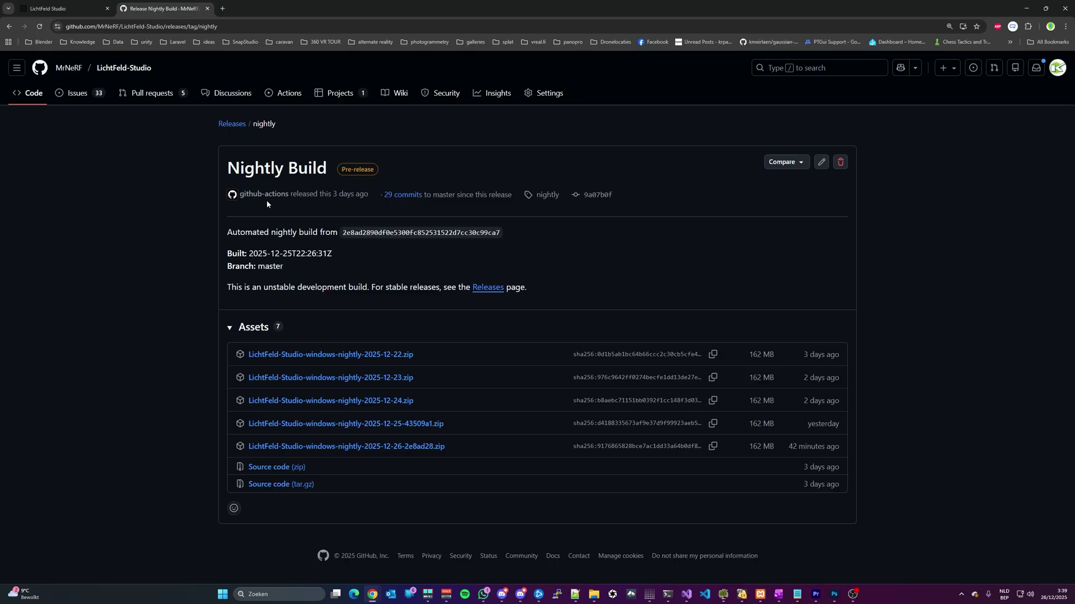